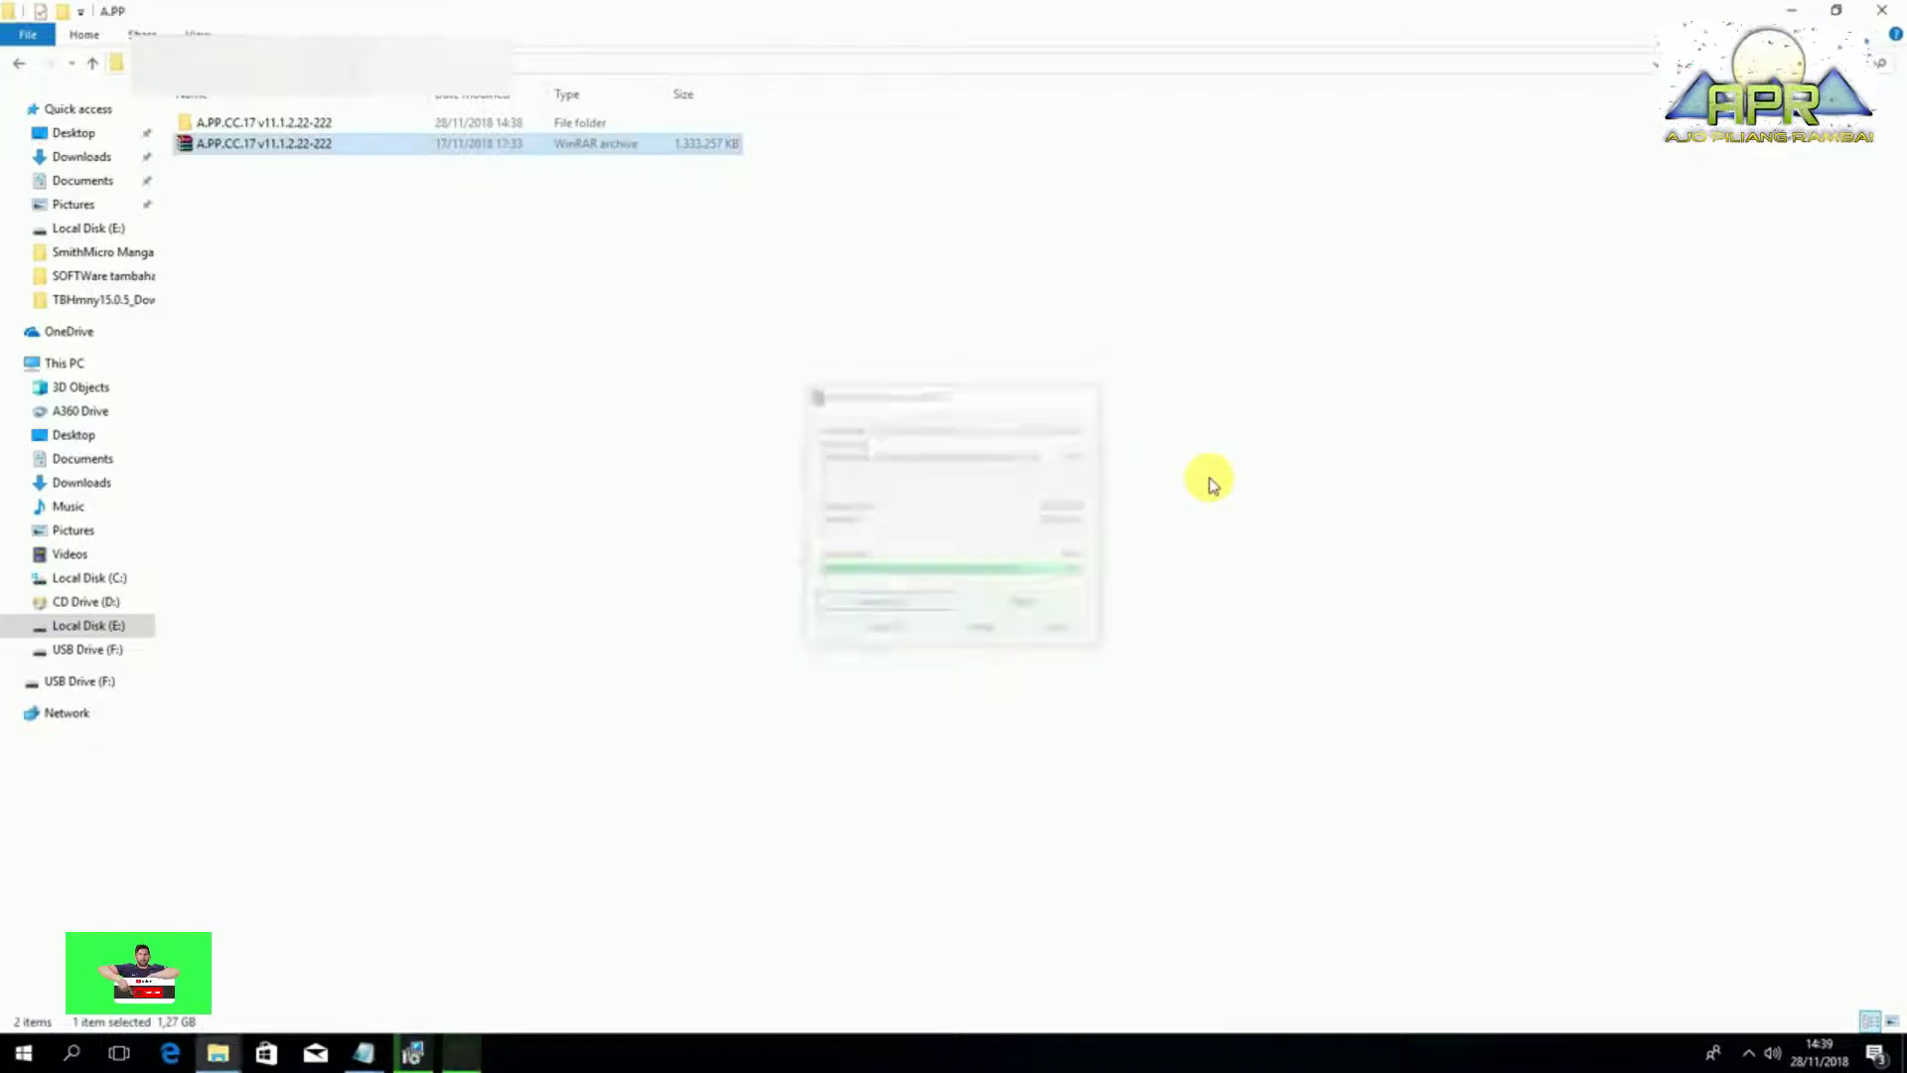
# - Open the [CARA INSTALL] text file from the extracted A.PP.CC.17 v11.1.2.22-222 folder and place it side by side with the folder window
pyautogui.doubleClick(384, 124)
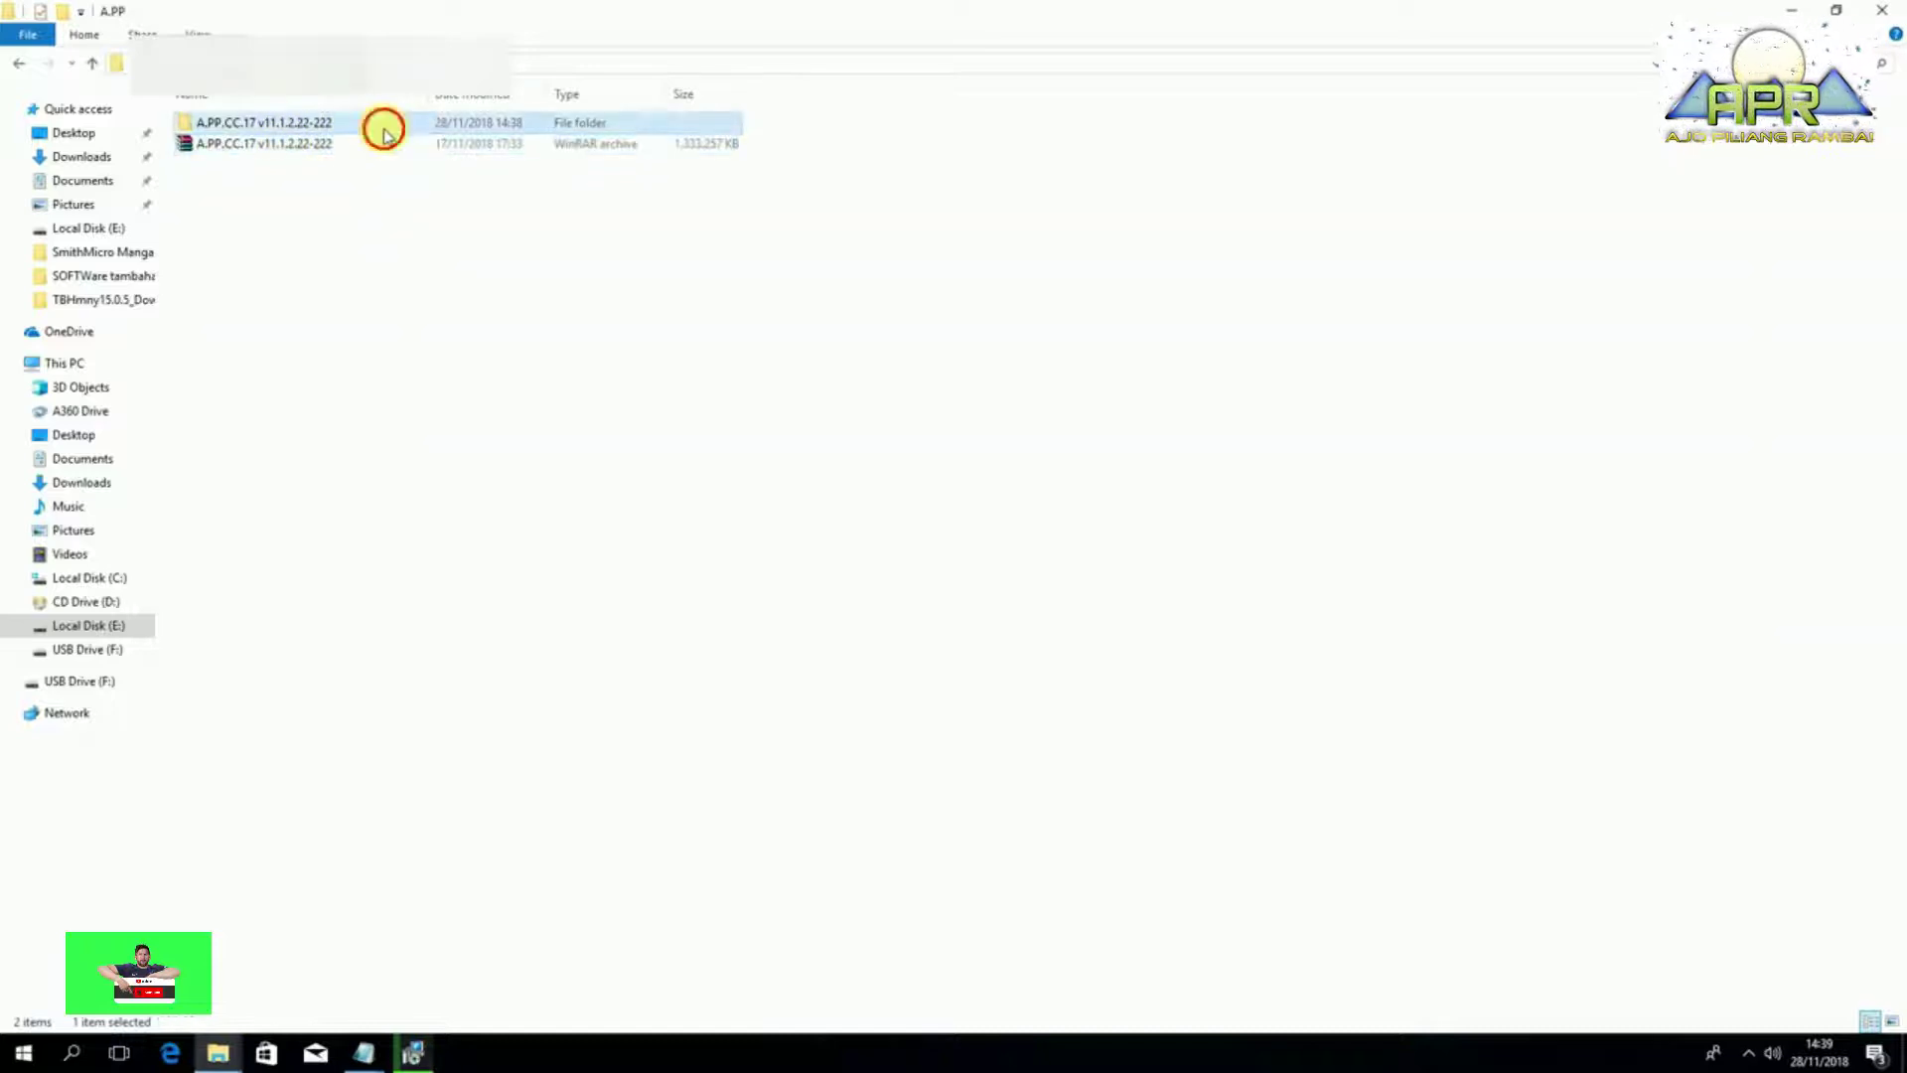
pyautogui.click(20, 66)
pyautogui.click(311, 127)
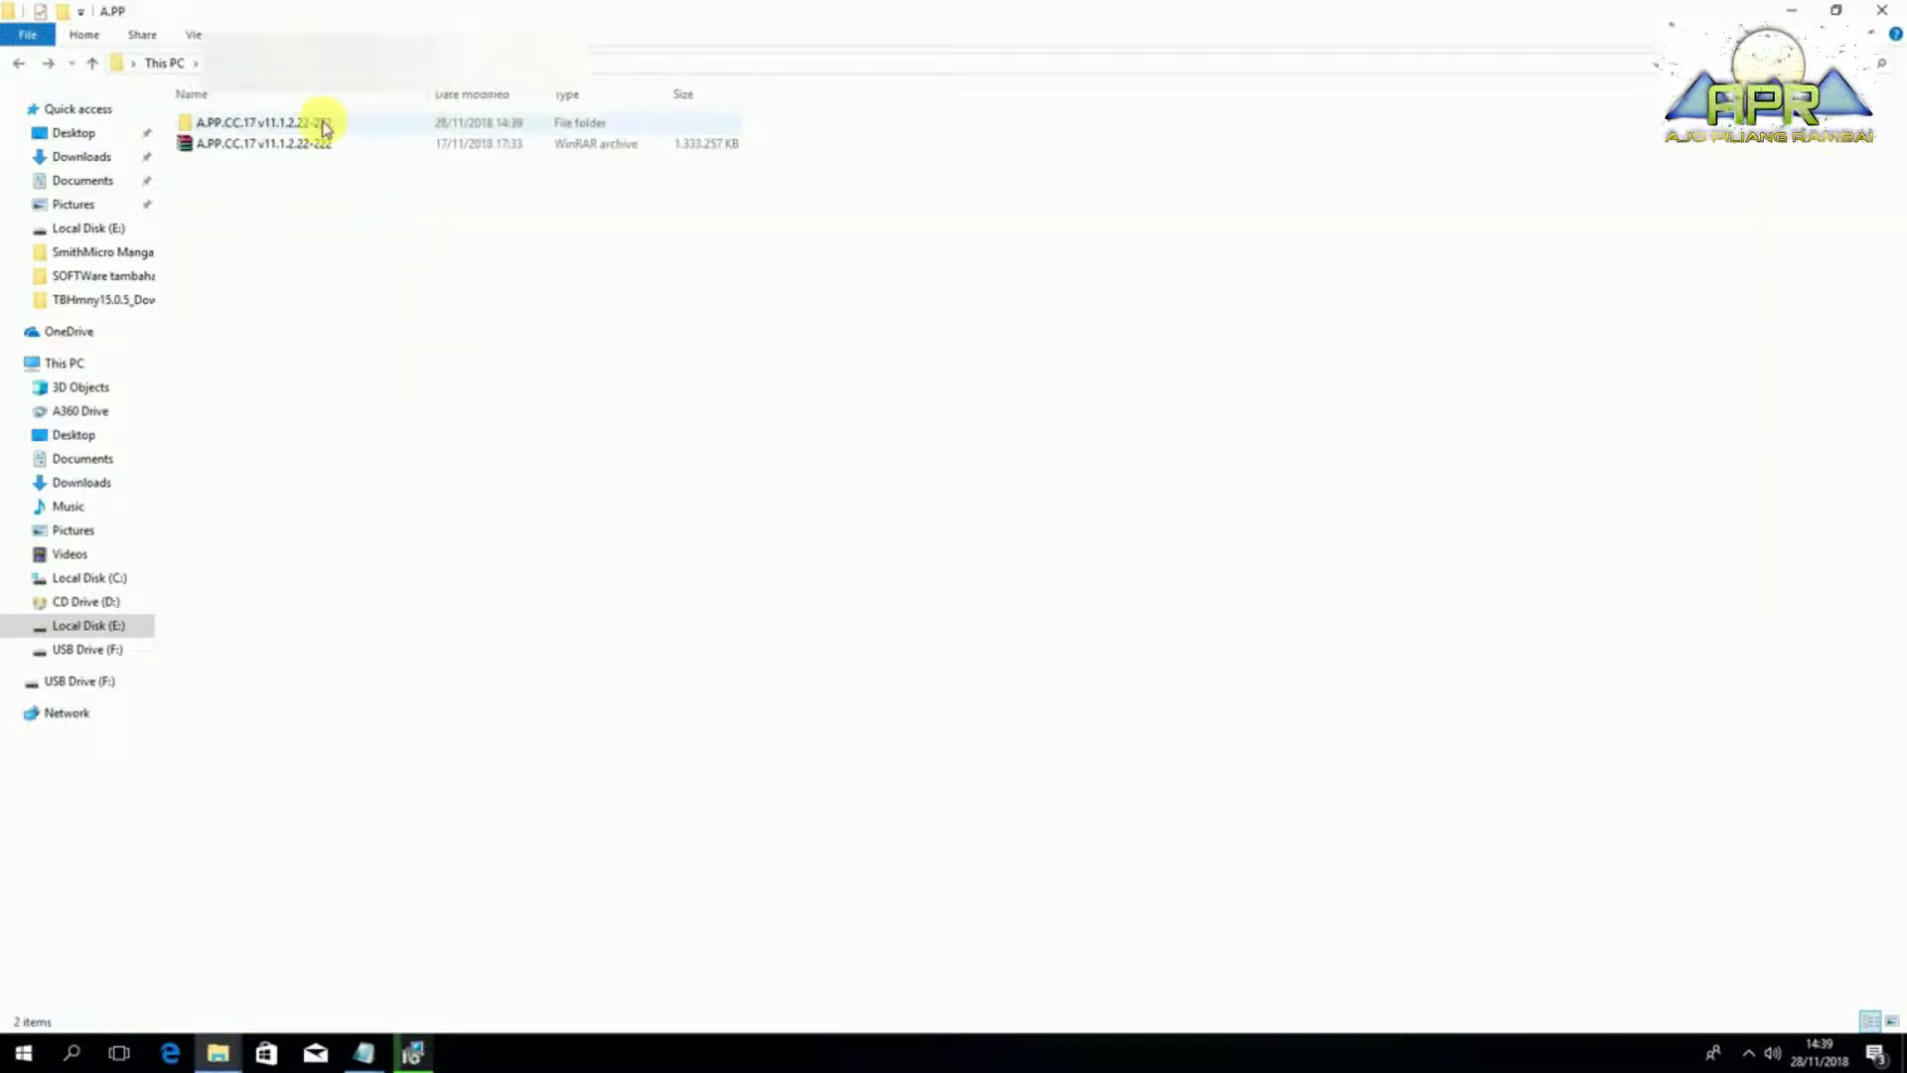
pyautogui.doubleClick(332, 122)
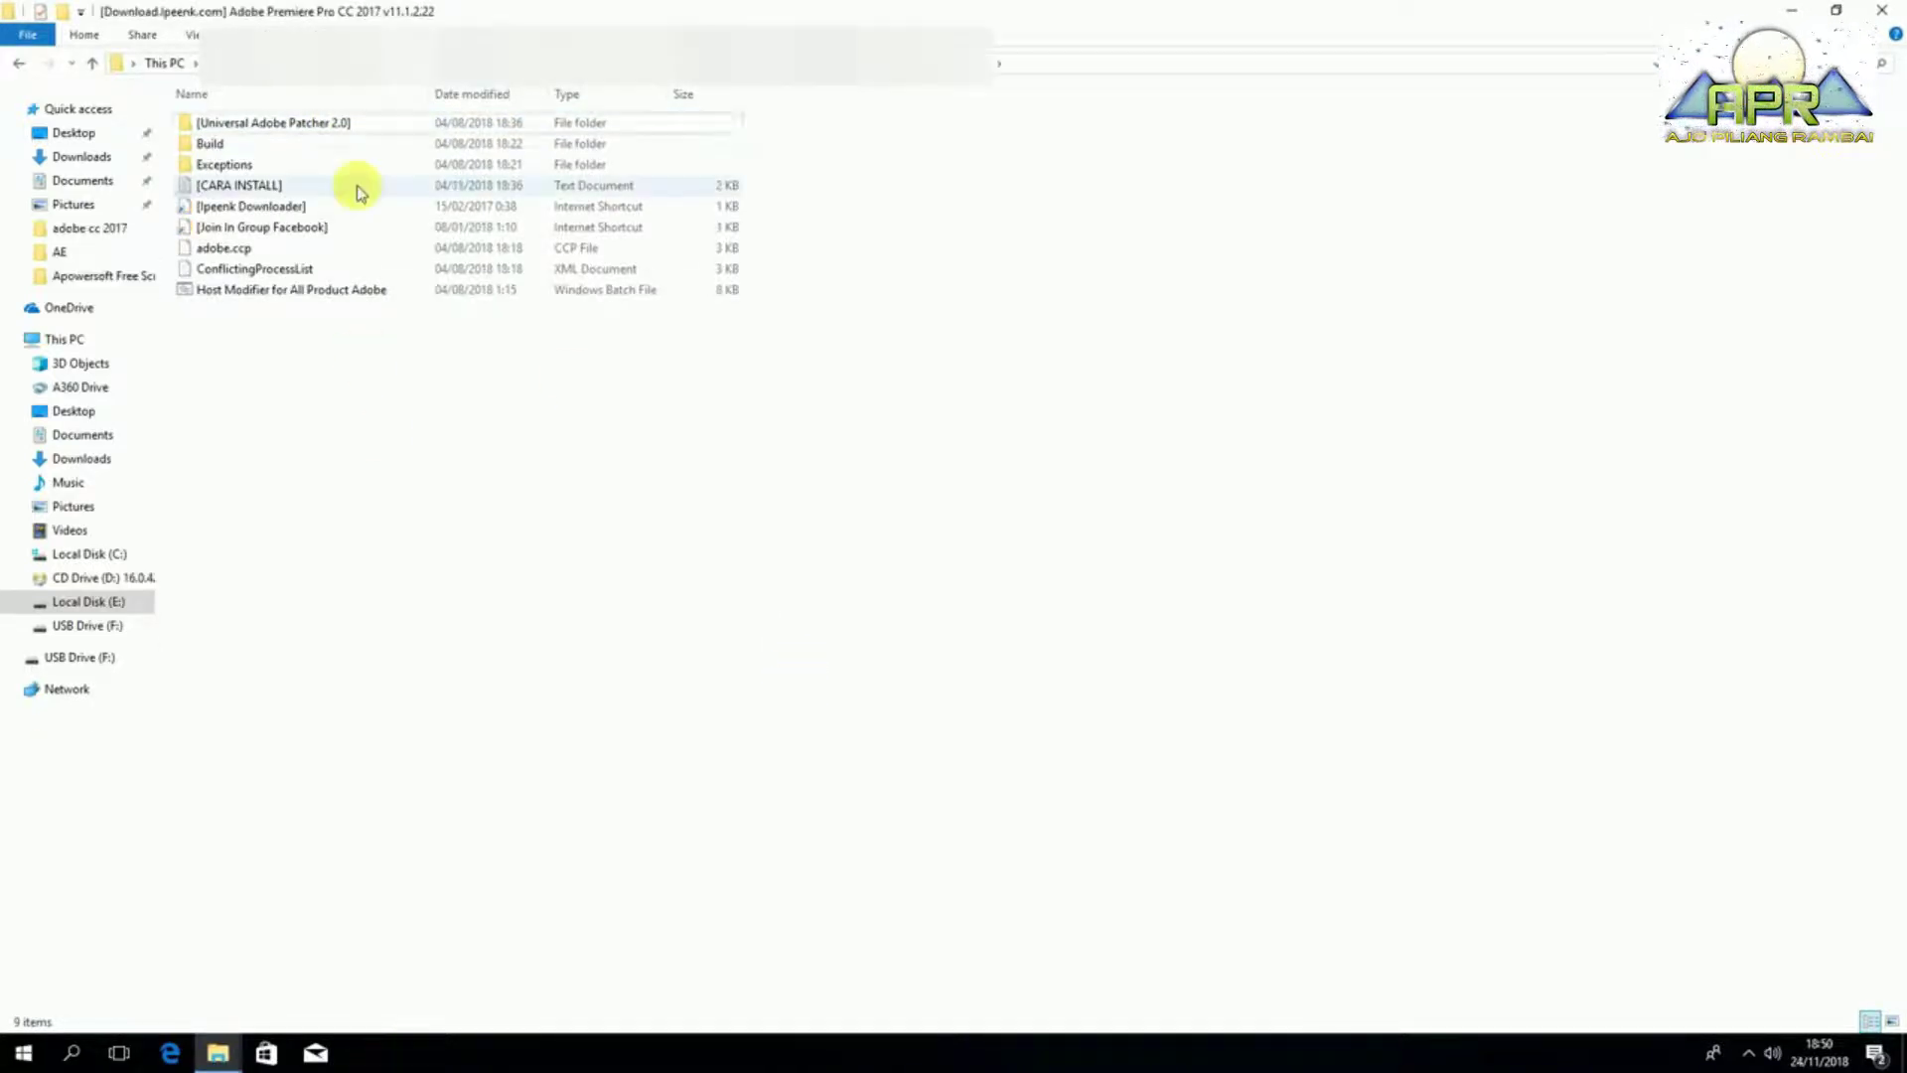
pyautogui.doubleClick(351, 184)
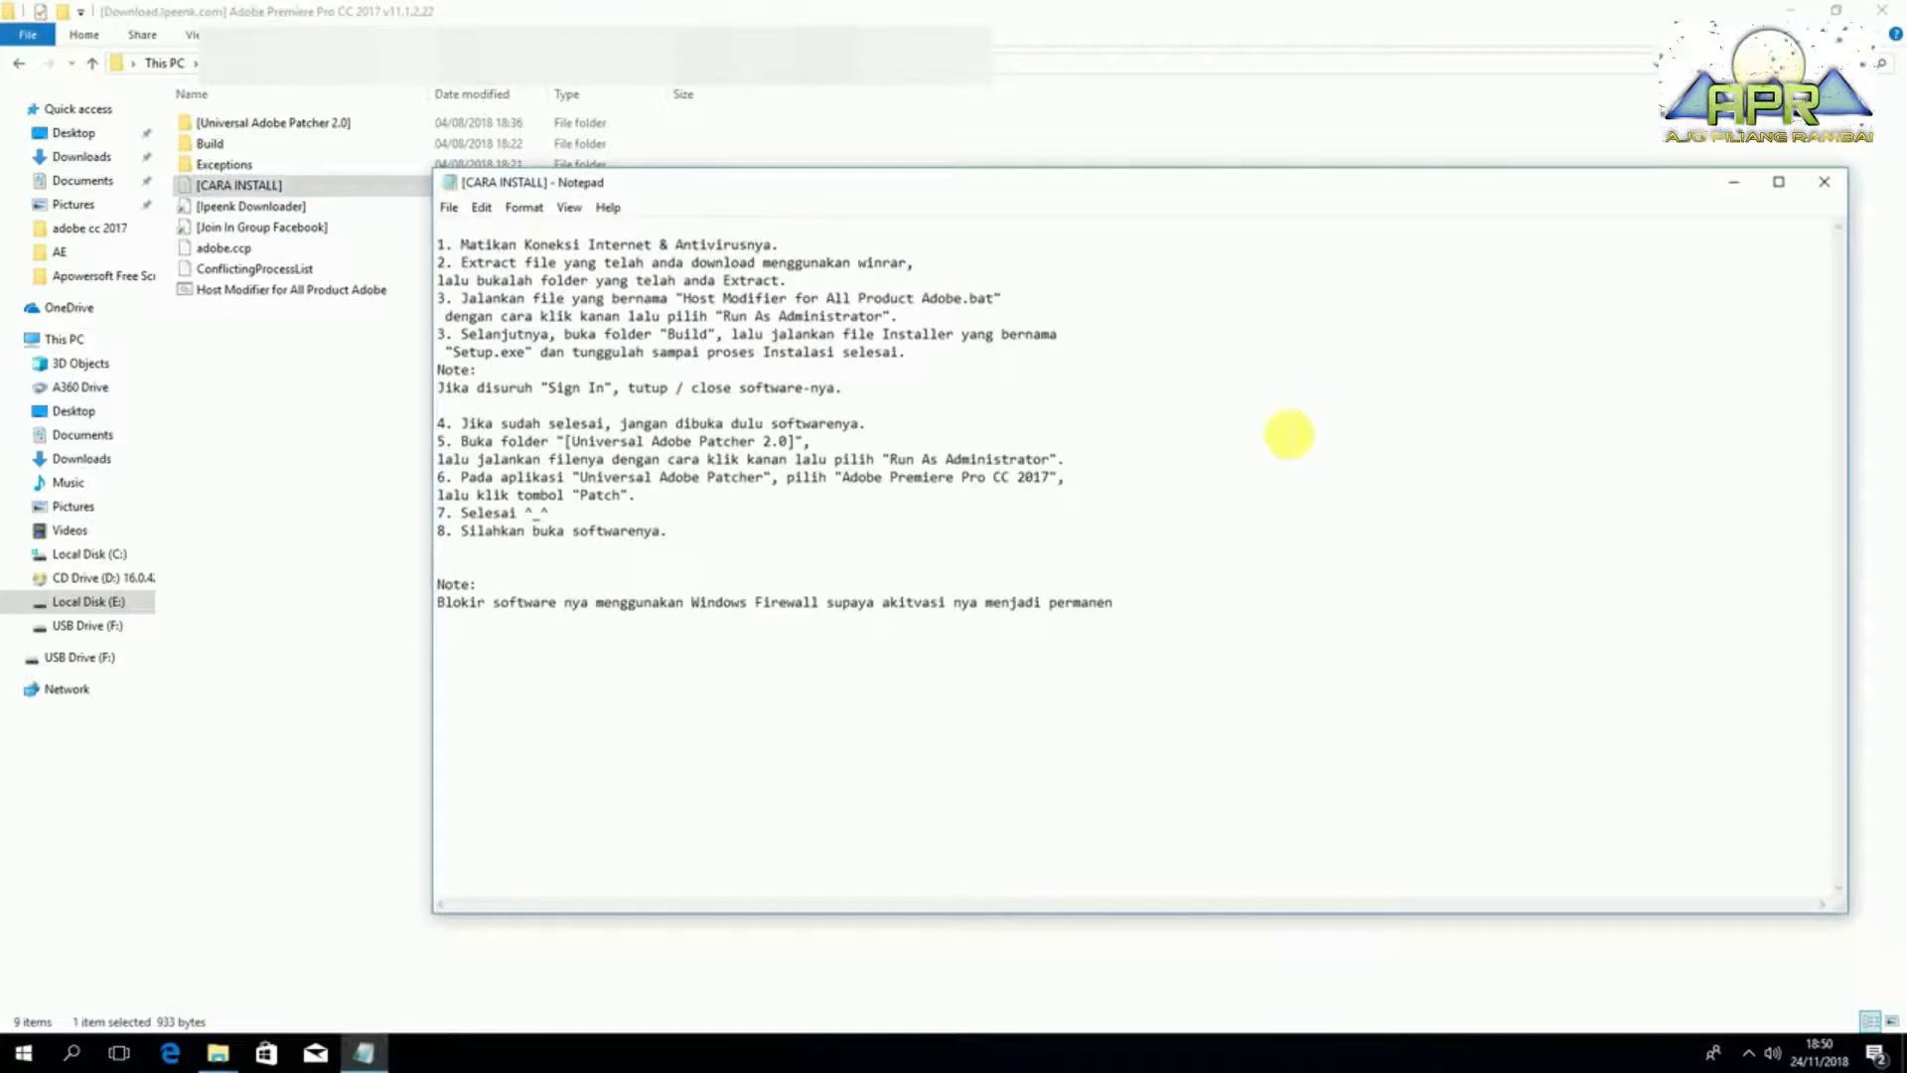
pyautogui.press('super+Right')
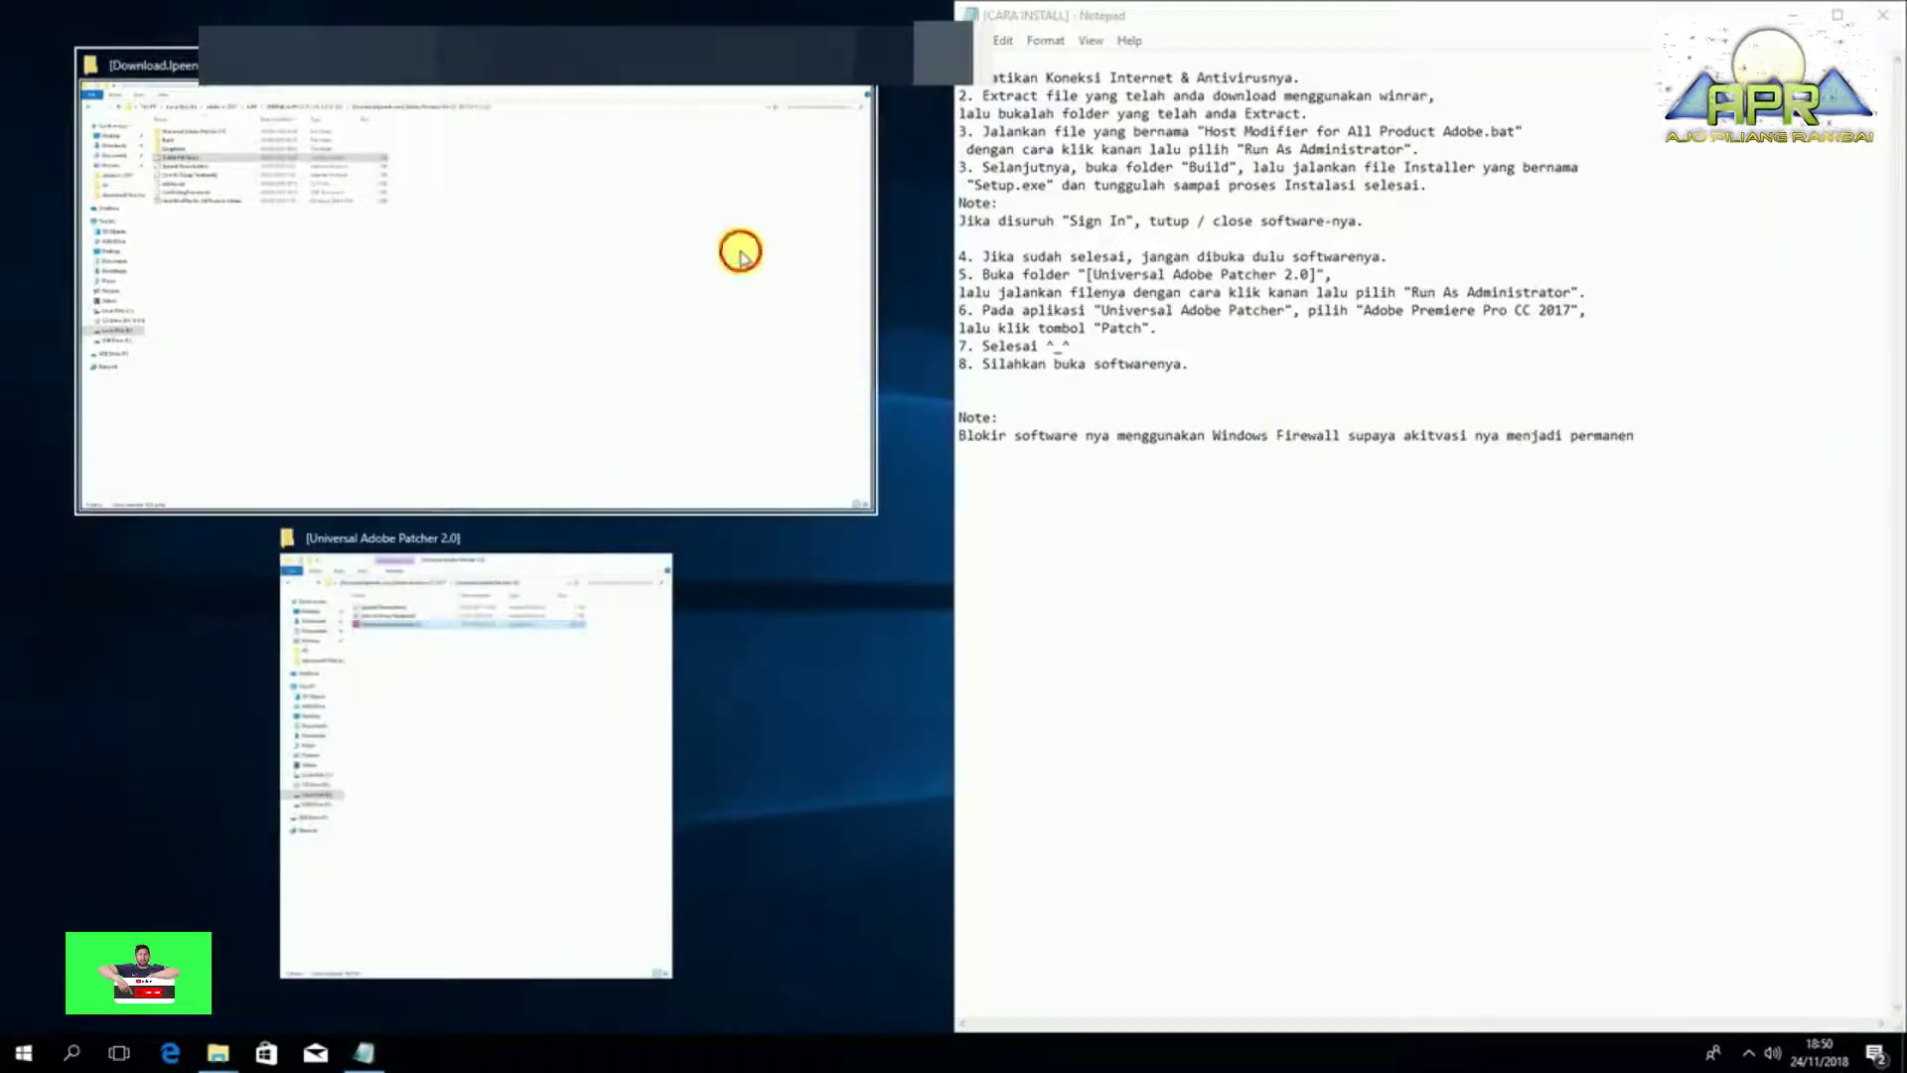
pyautogui.click(736, 251)
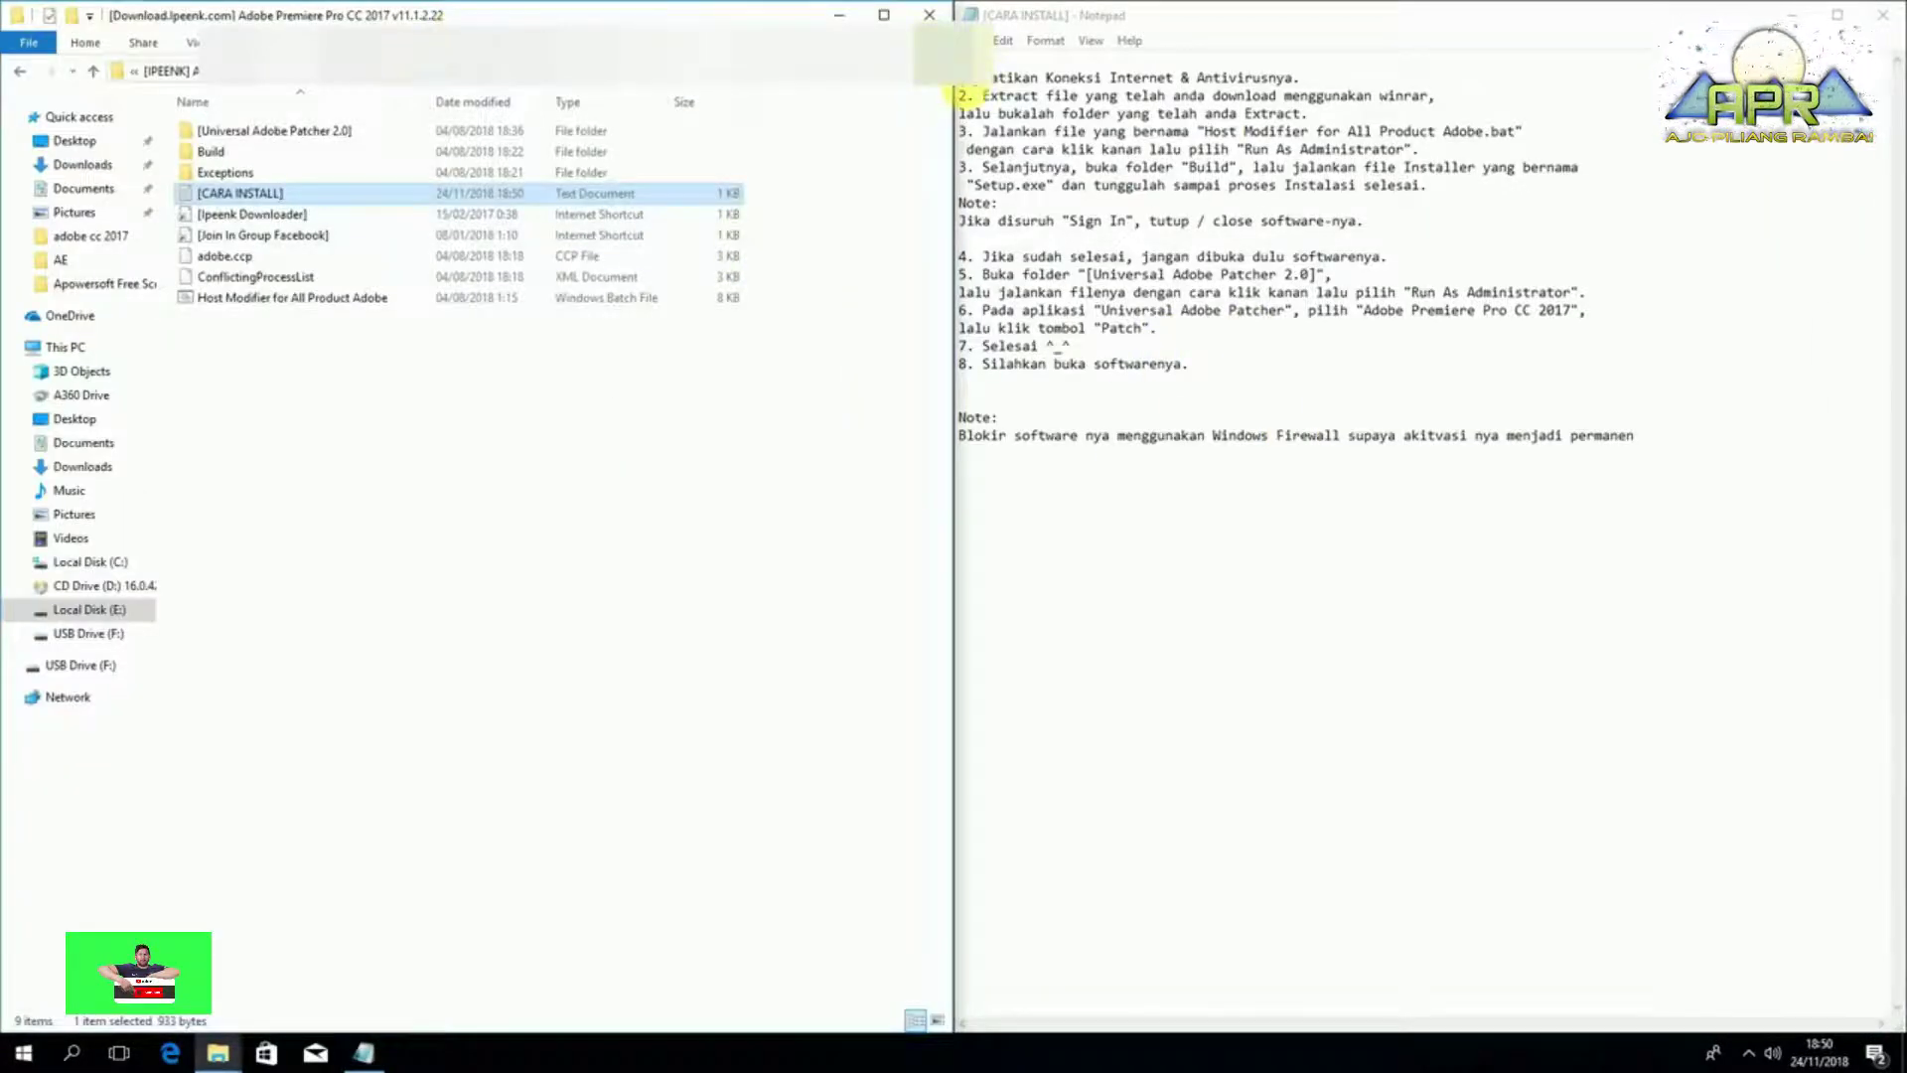
# - Read through the first instructions in the notes, highlighting them up to the file name "Host Modifier for All Product Adobe.bat"
pyautogui.moveTo(991, 77); pyautogui.dragTo(1301, 77)
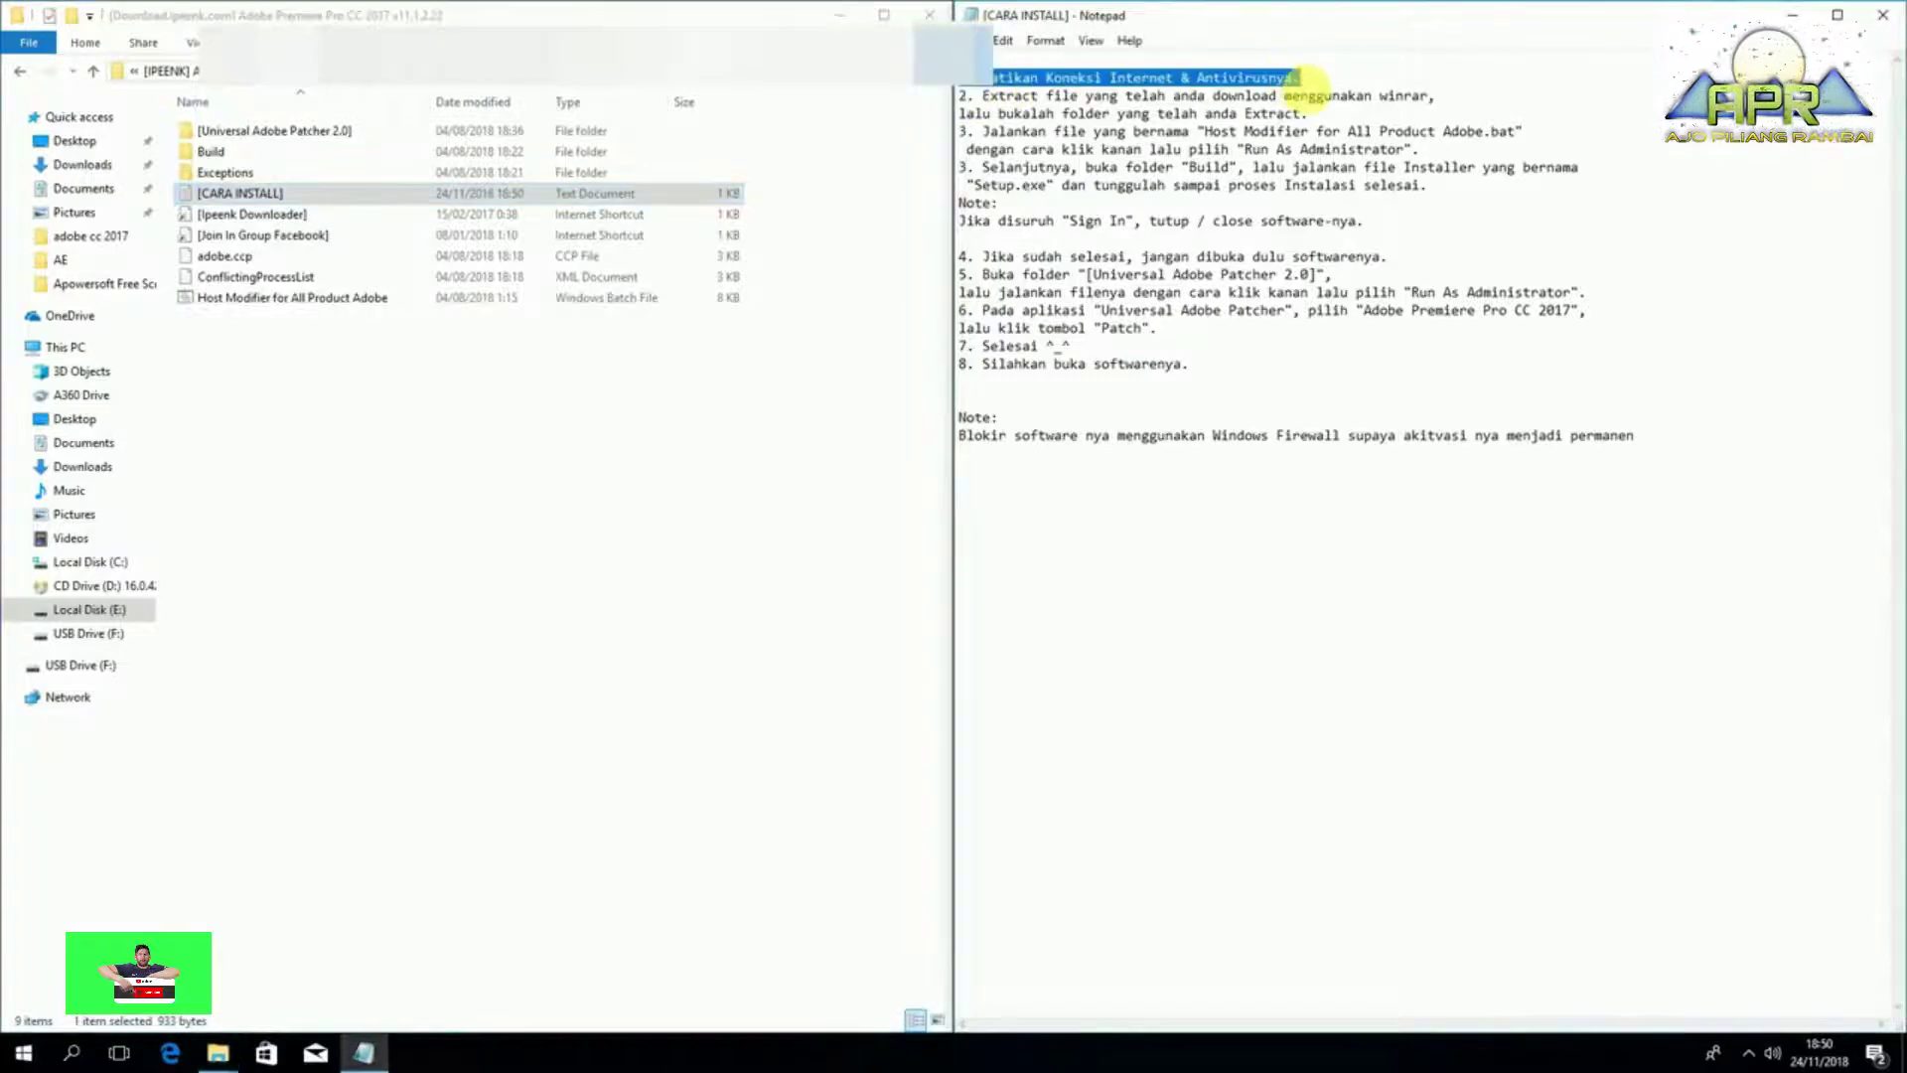
pyautogui.moveTo(1468, 92); pyautogui.dragTo(948, 100)
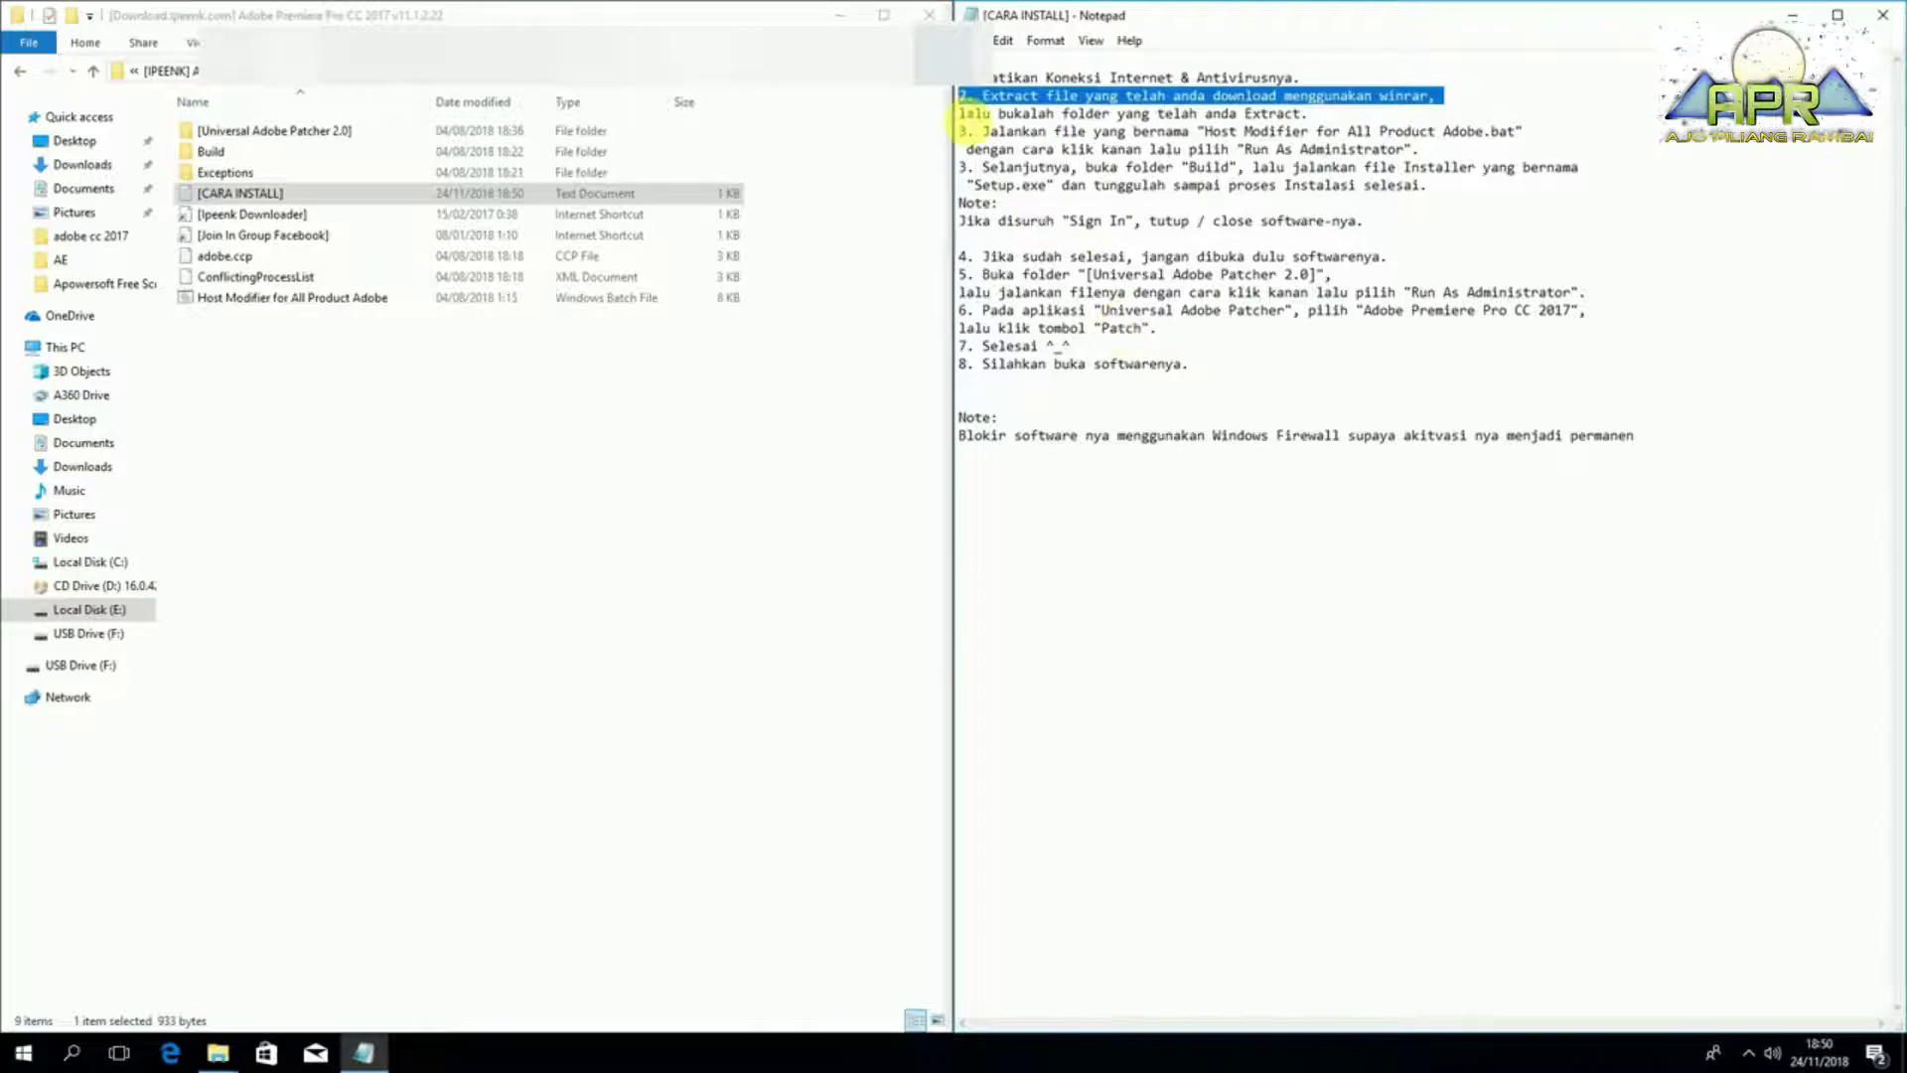
pyautogui.moveTo(1326, 111); pyautogui.dragTo(1210, 147)
pyautogui.click(1544, 140)
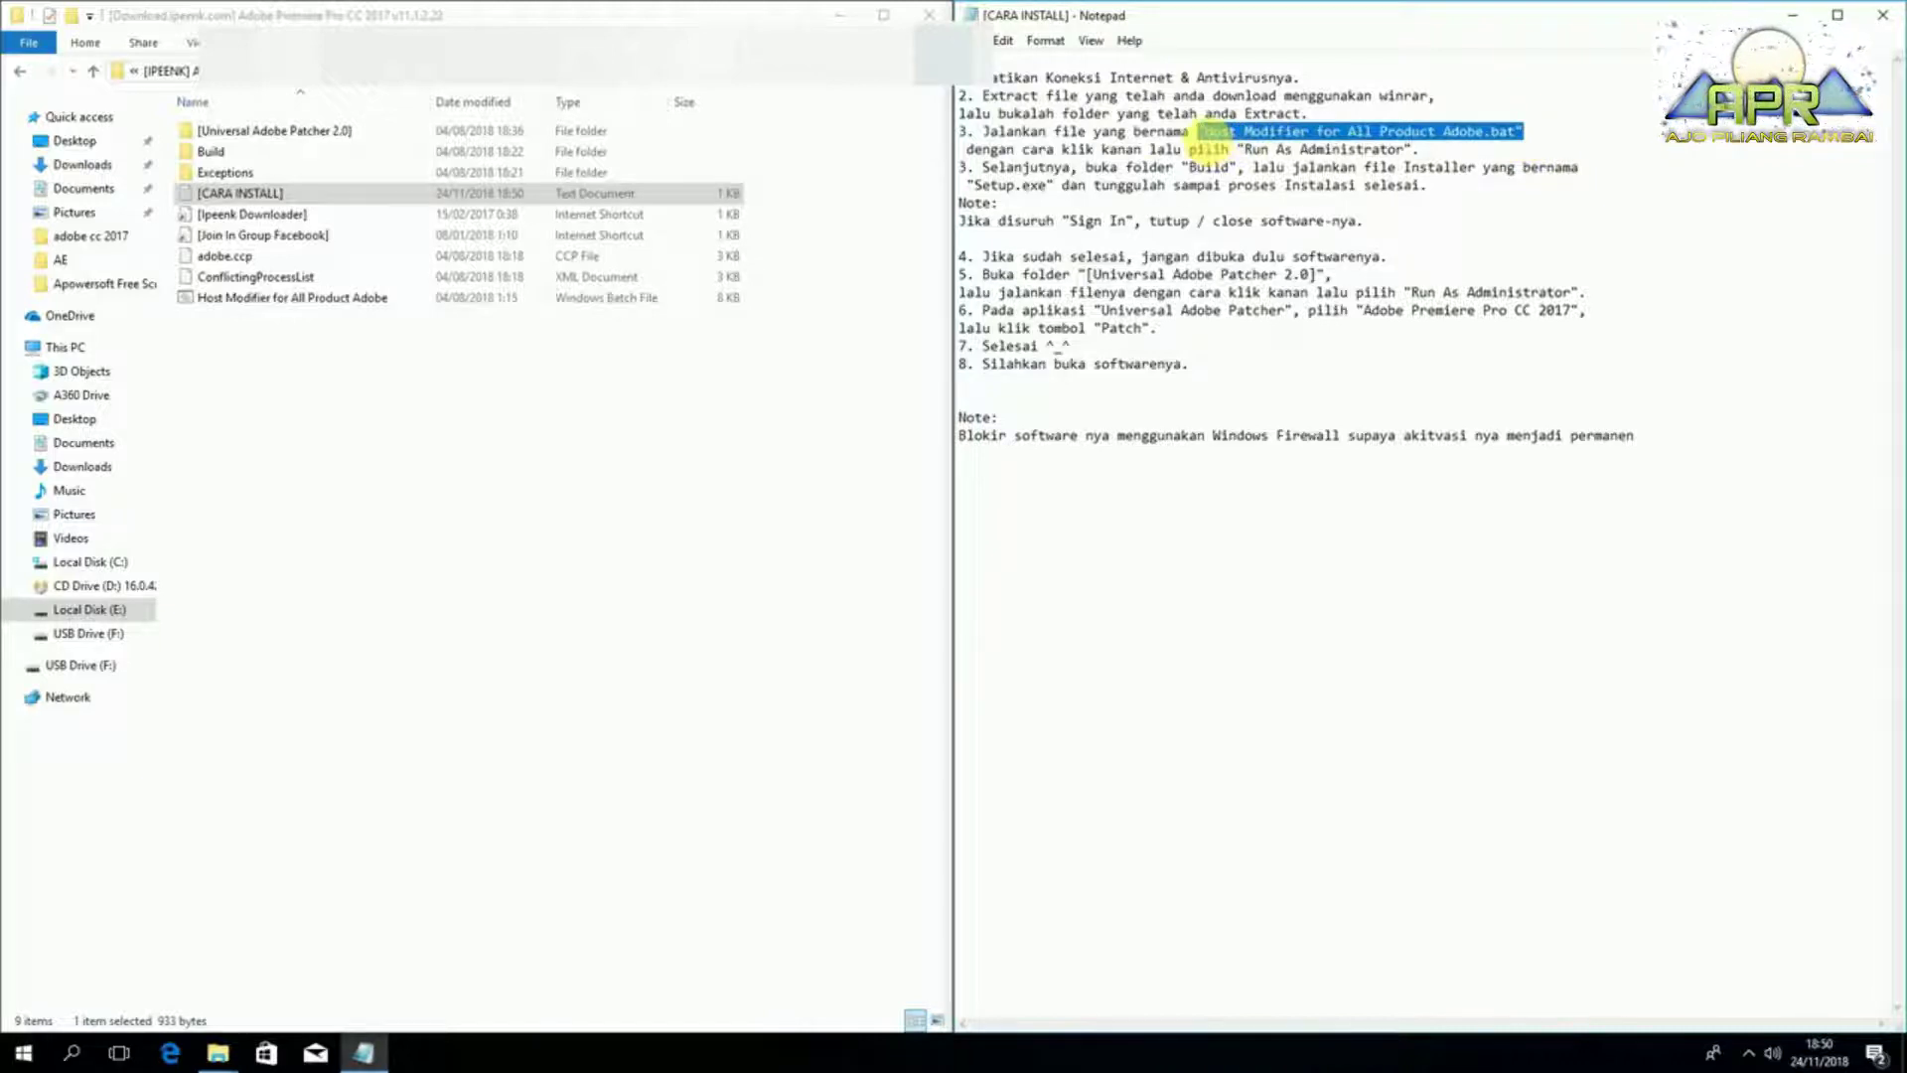
# - Run the "Host Modifier for All Product Adobe" batch file as administrator and dismiss its console window
pyautogui.click(249, 298)
pyautogui.rightClick(249, 303)
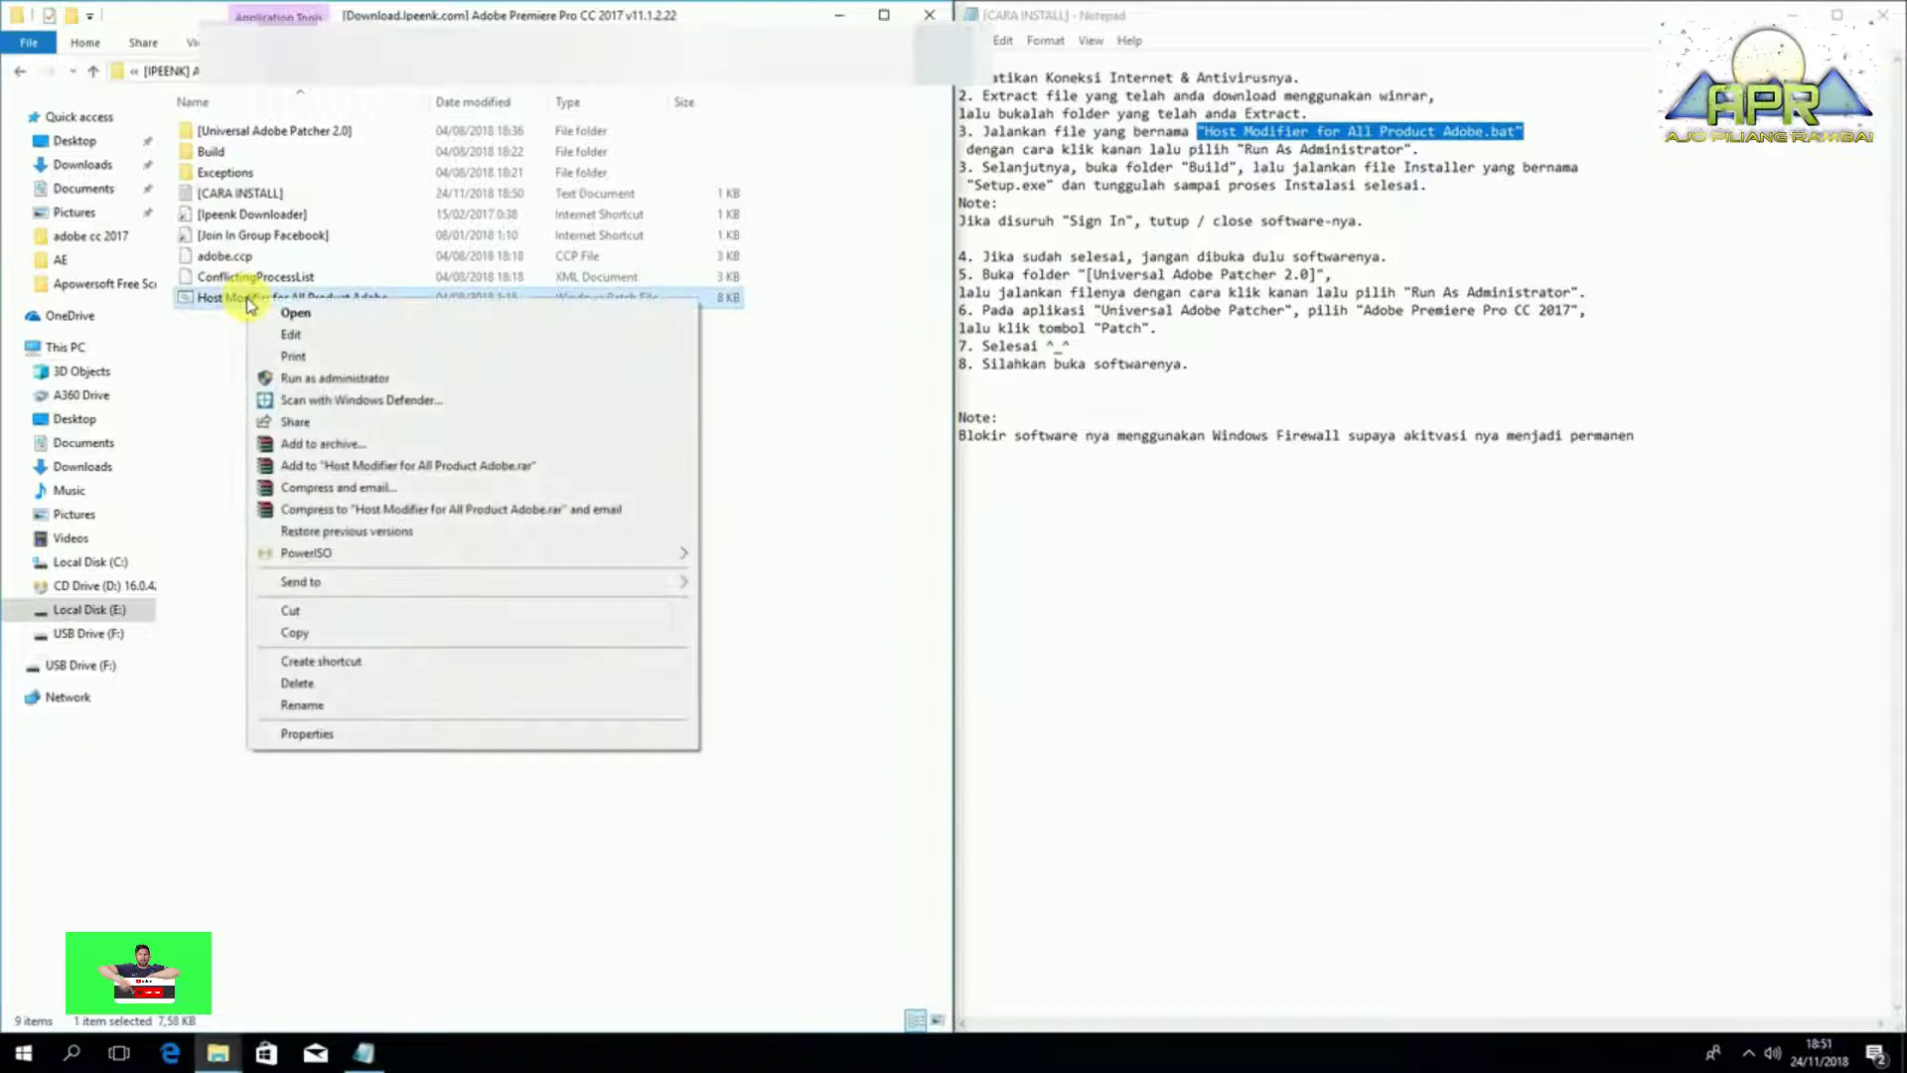
pyautogui.click(363, 378)
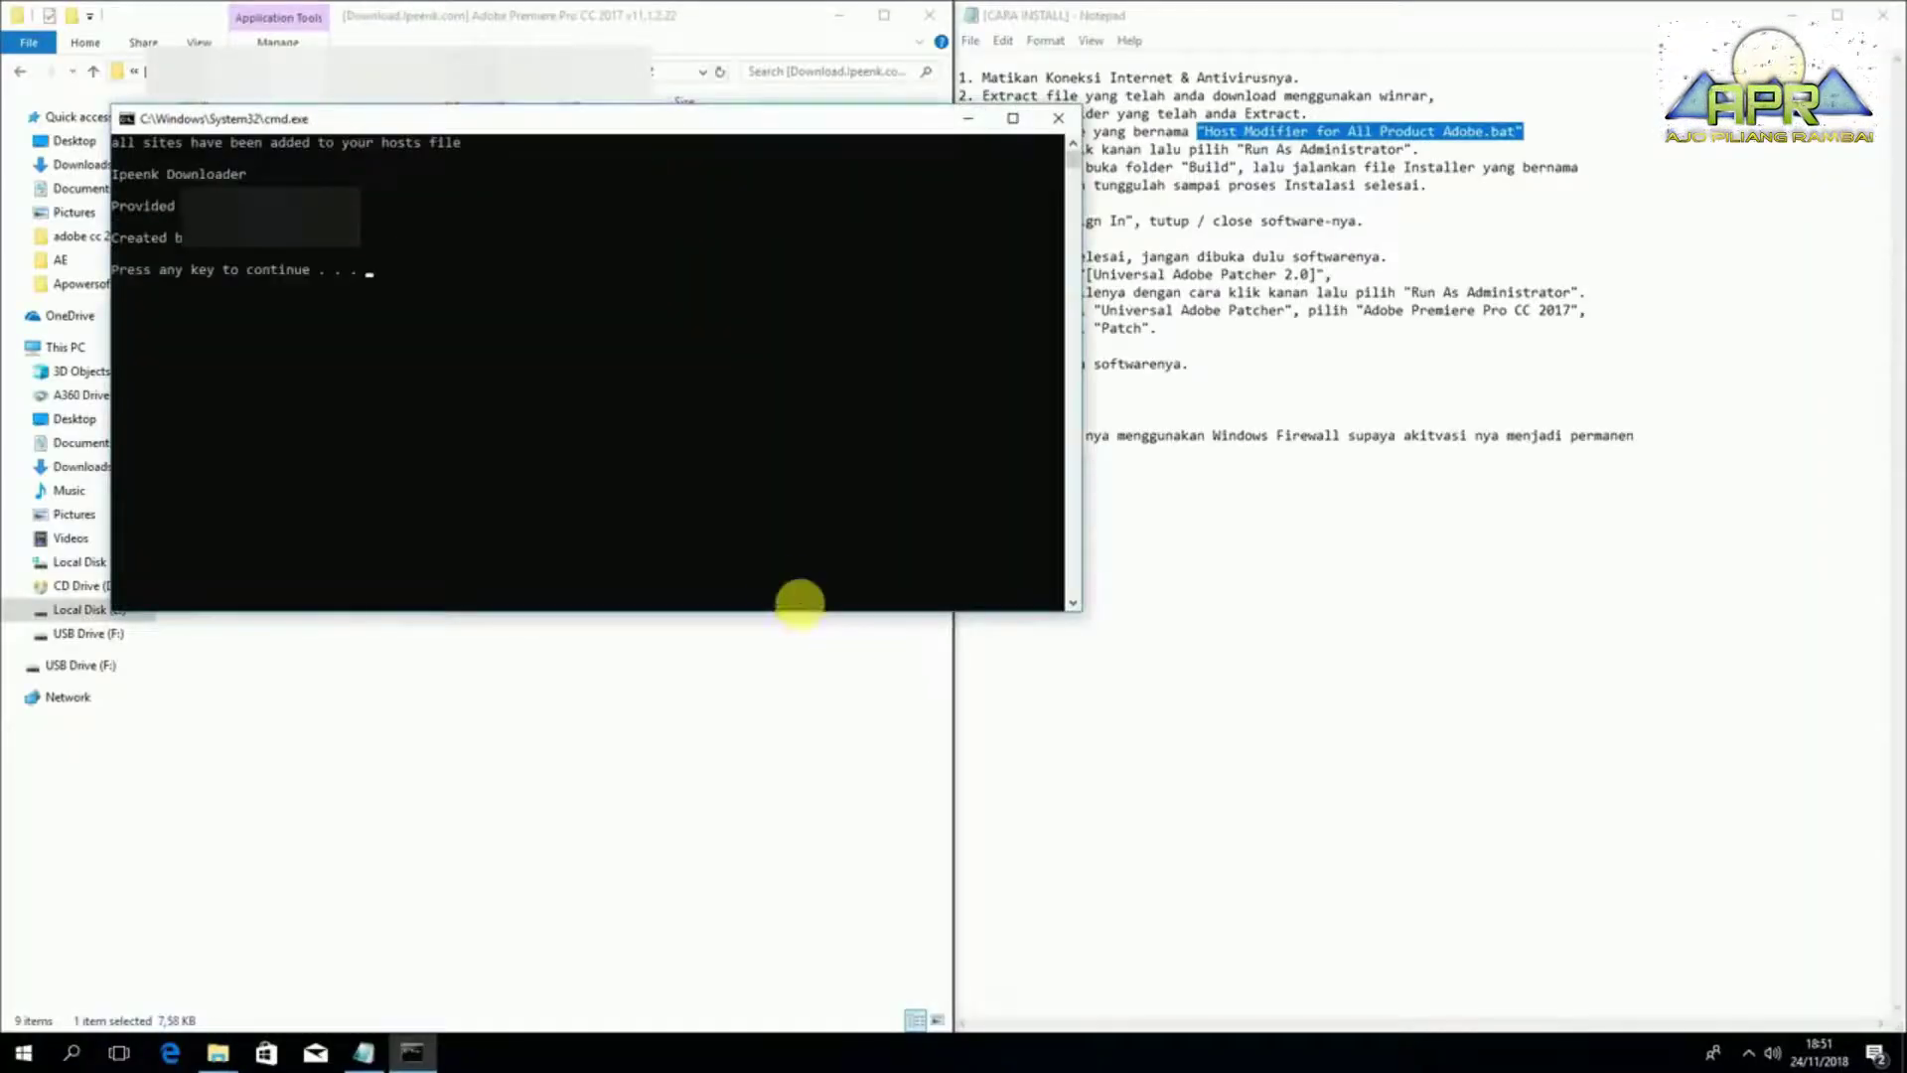
pyautogui.press('Return')
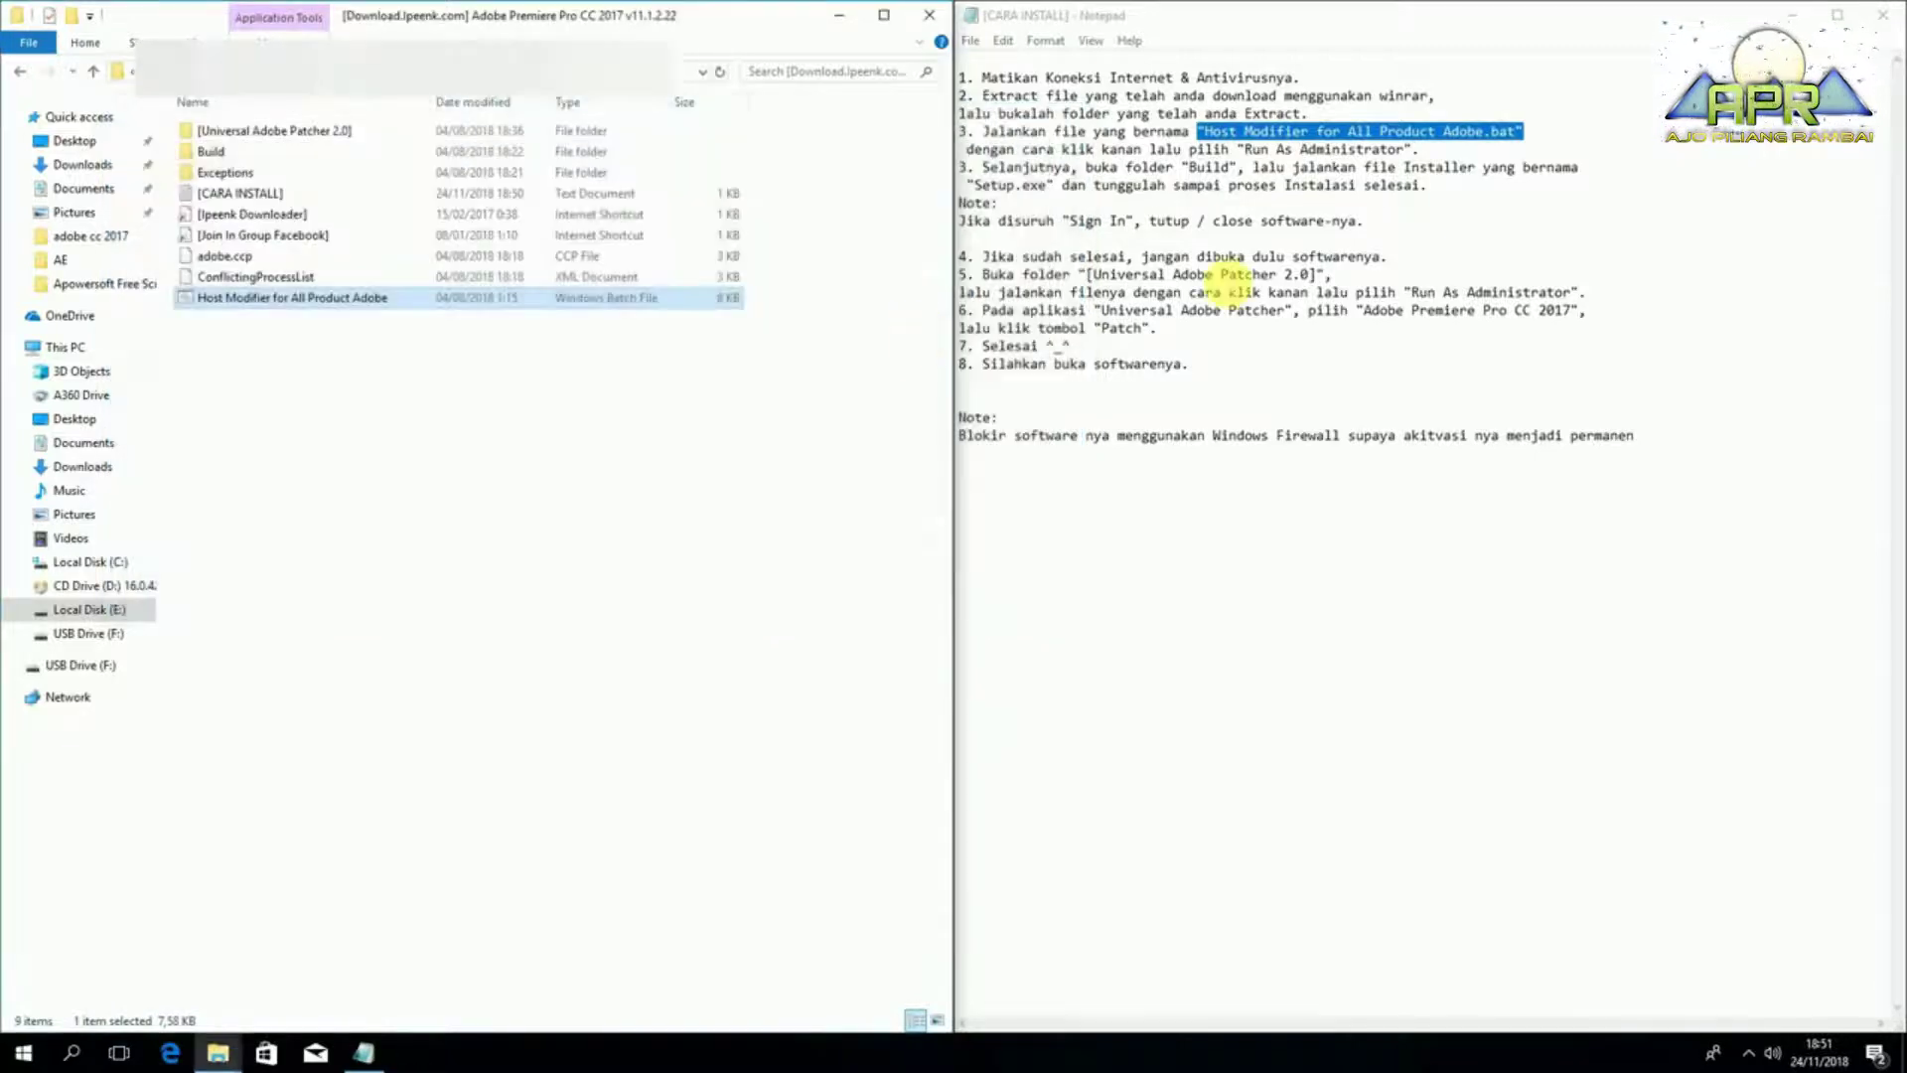
# - Run setup from the Build folder as administrator, as the notes instruct, and close the installer's final message
pyautogui.click(1326, 204)
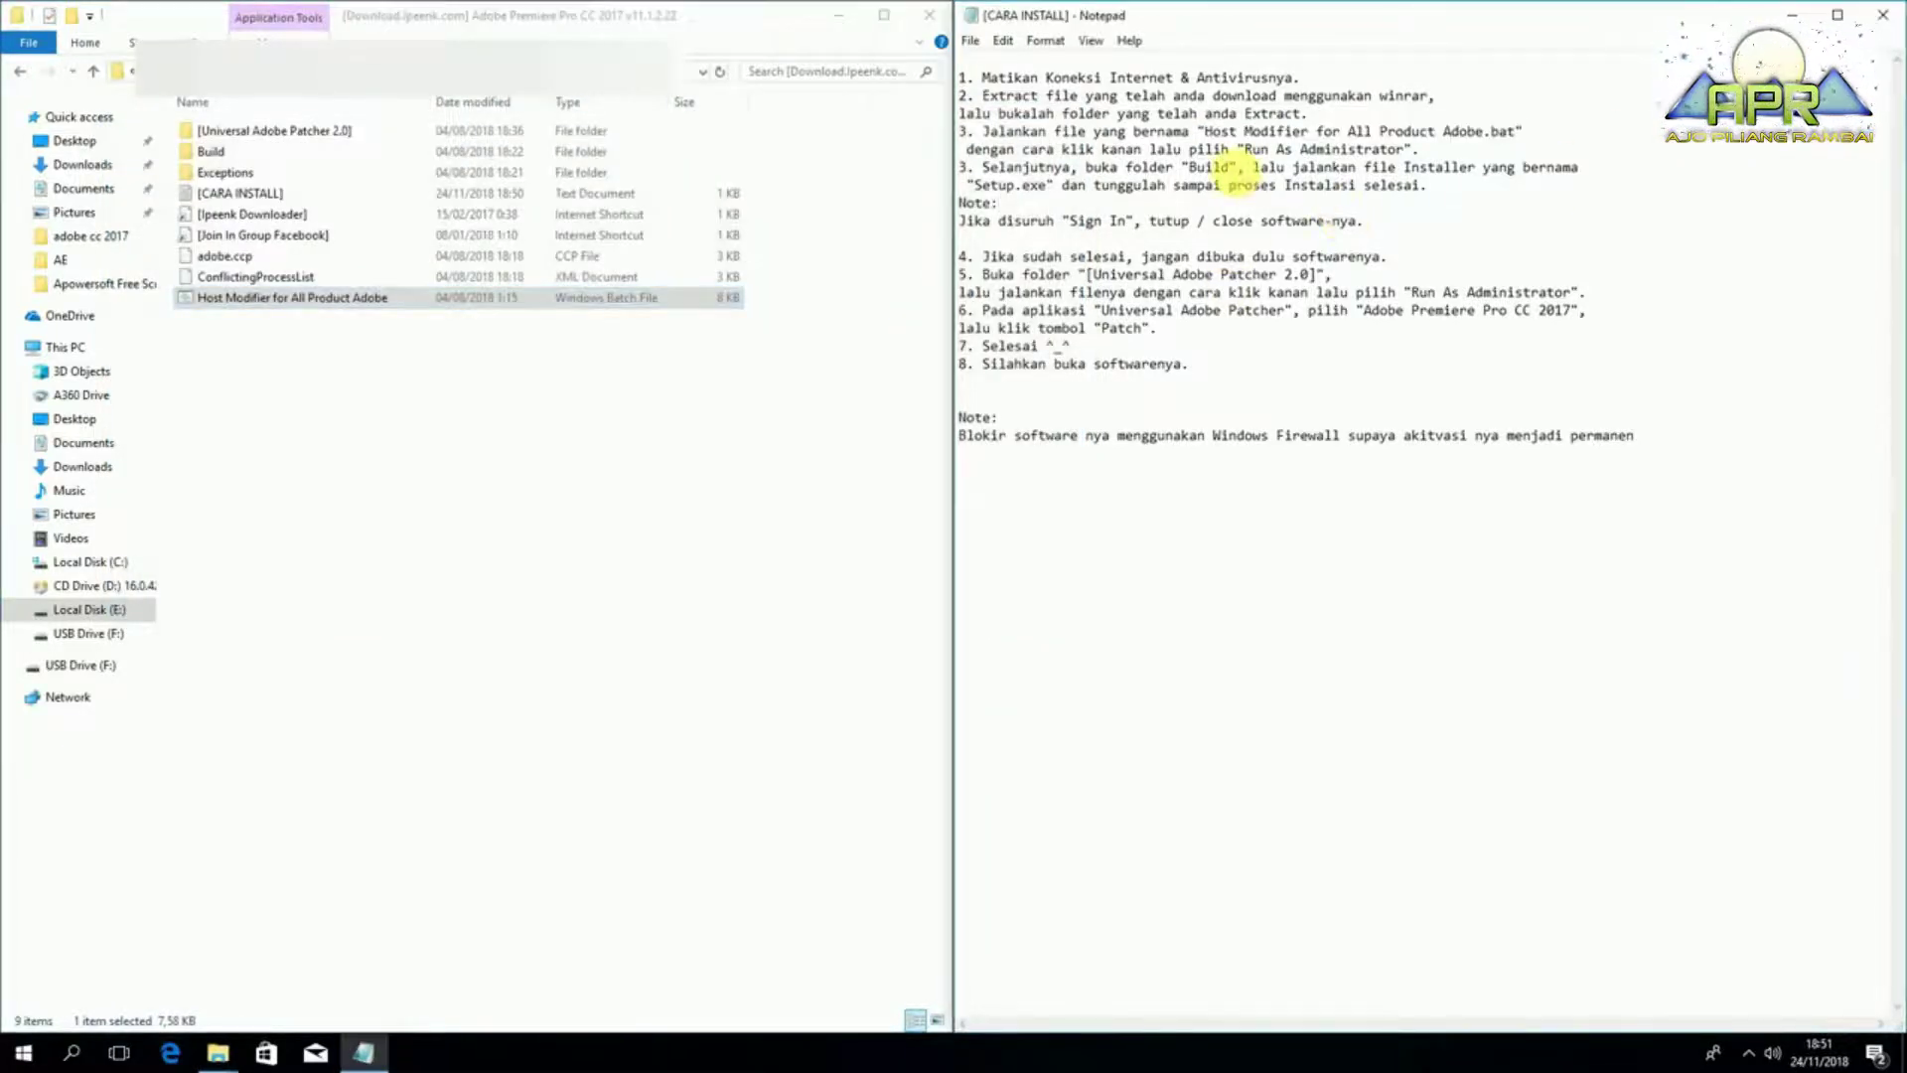
pyautogui.moveTo(1244, 169); pyautogui.dragTo(1182, 169)
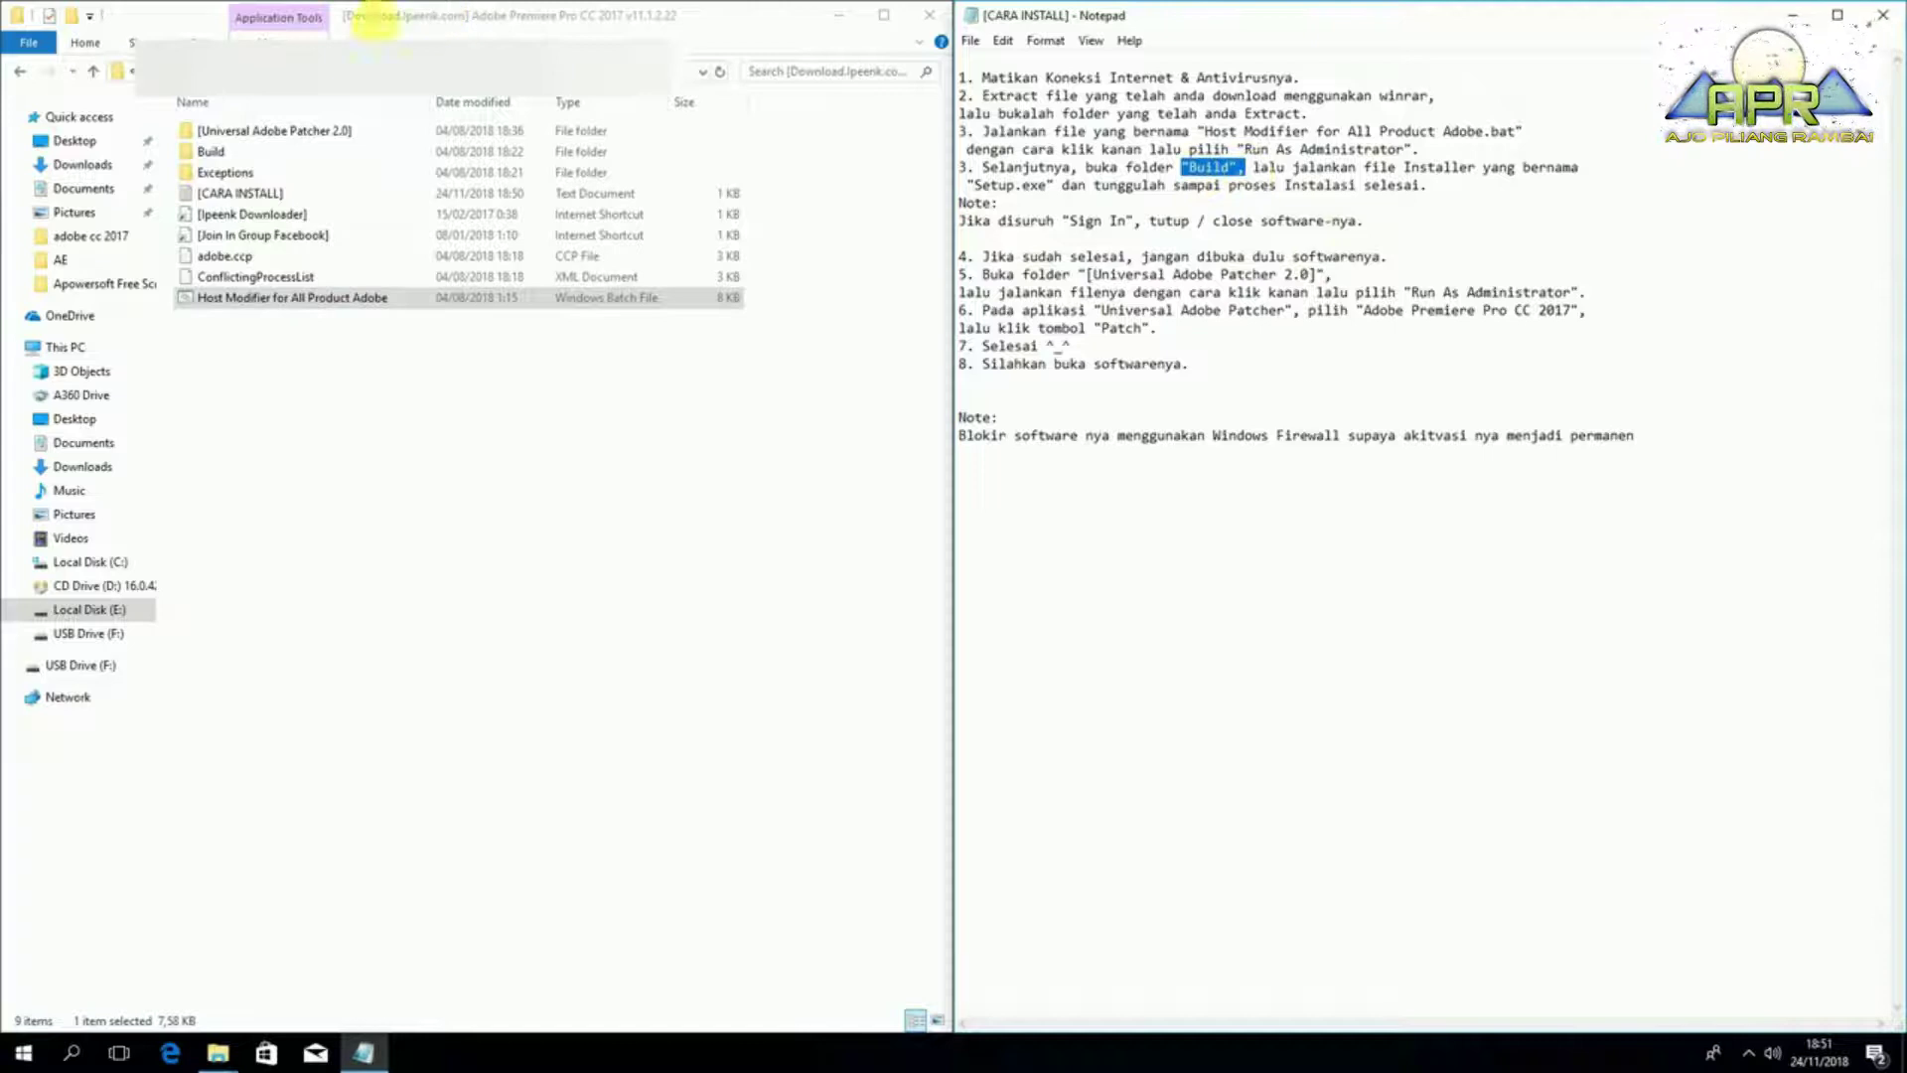
pyautogui.doubleClick(208, 152)
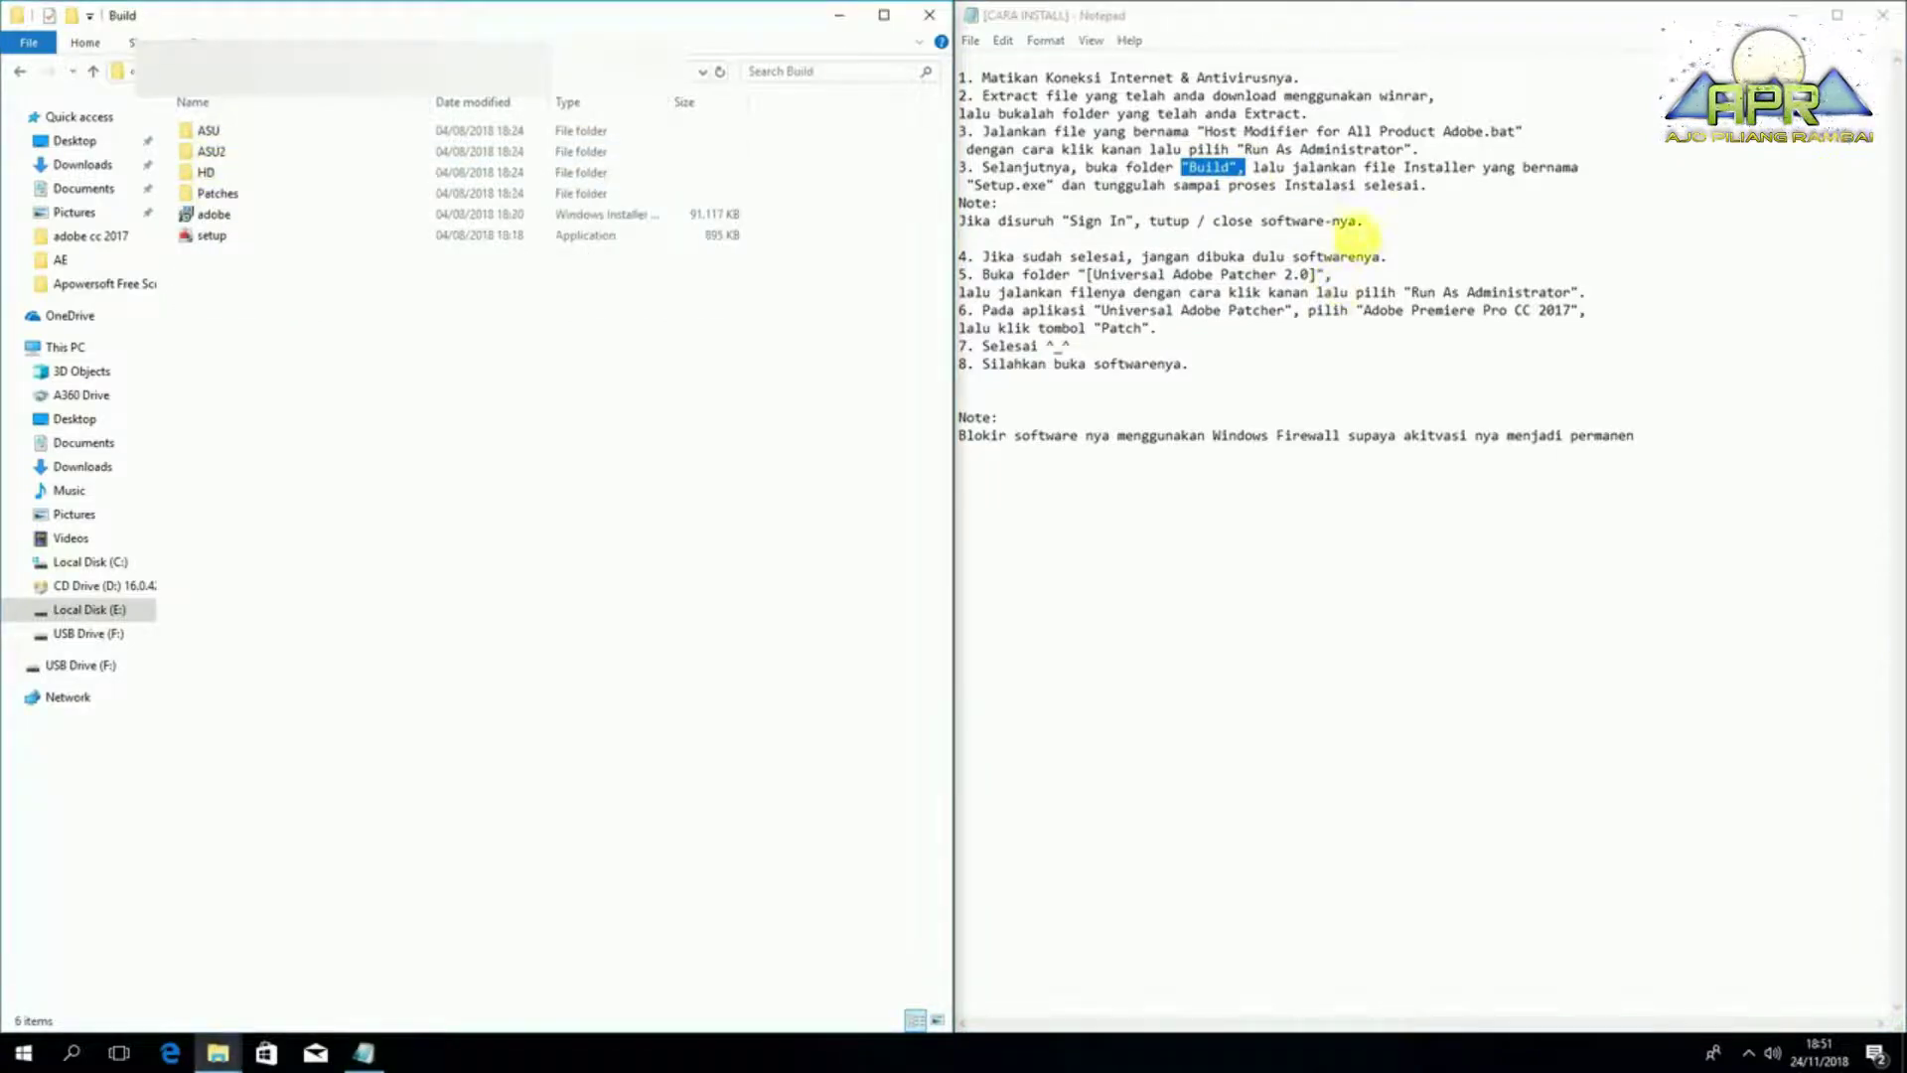
pyautogui.moveTo(968, 185); pyautogui.dragTo(1042, 186)
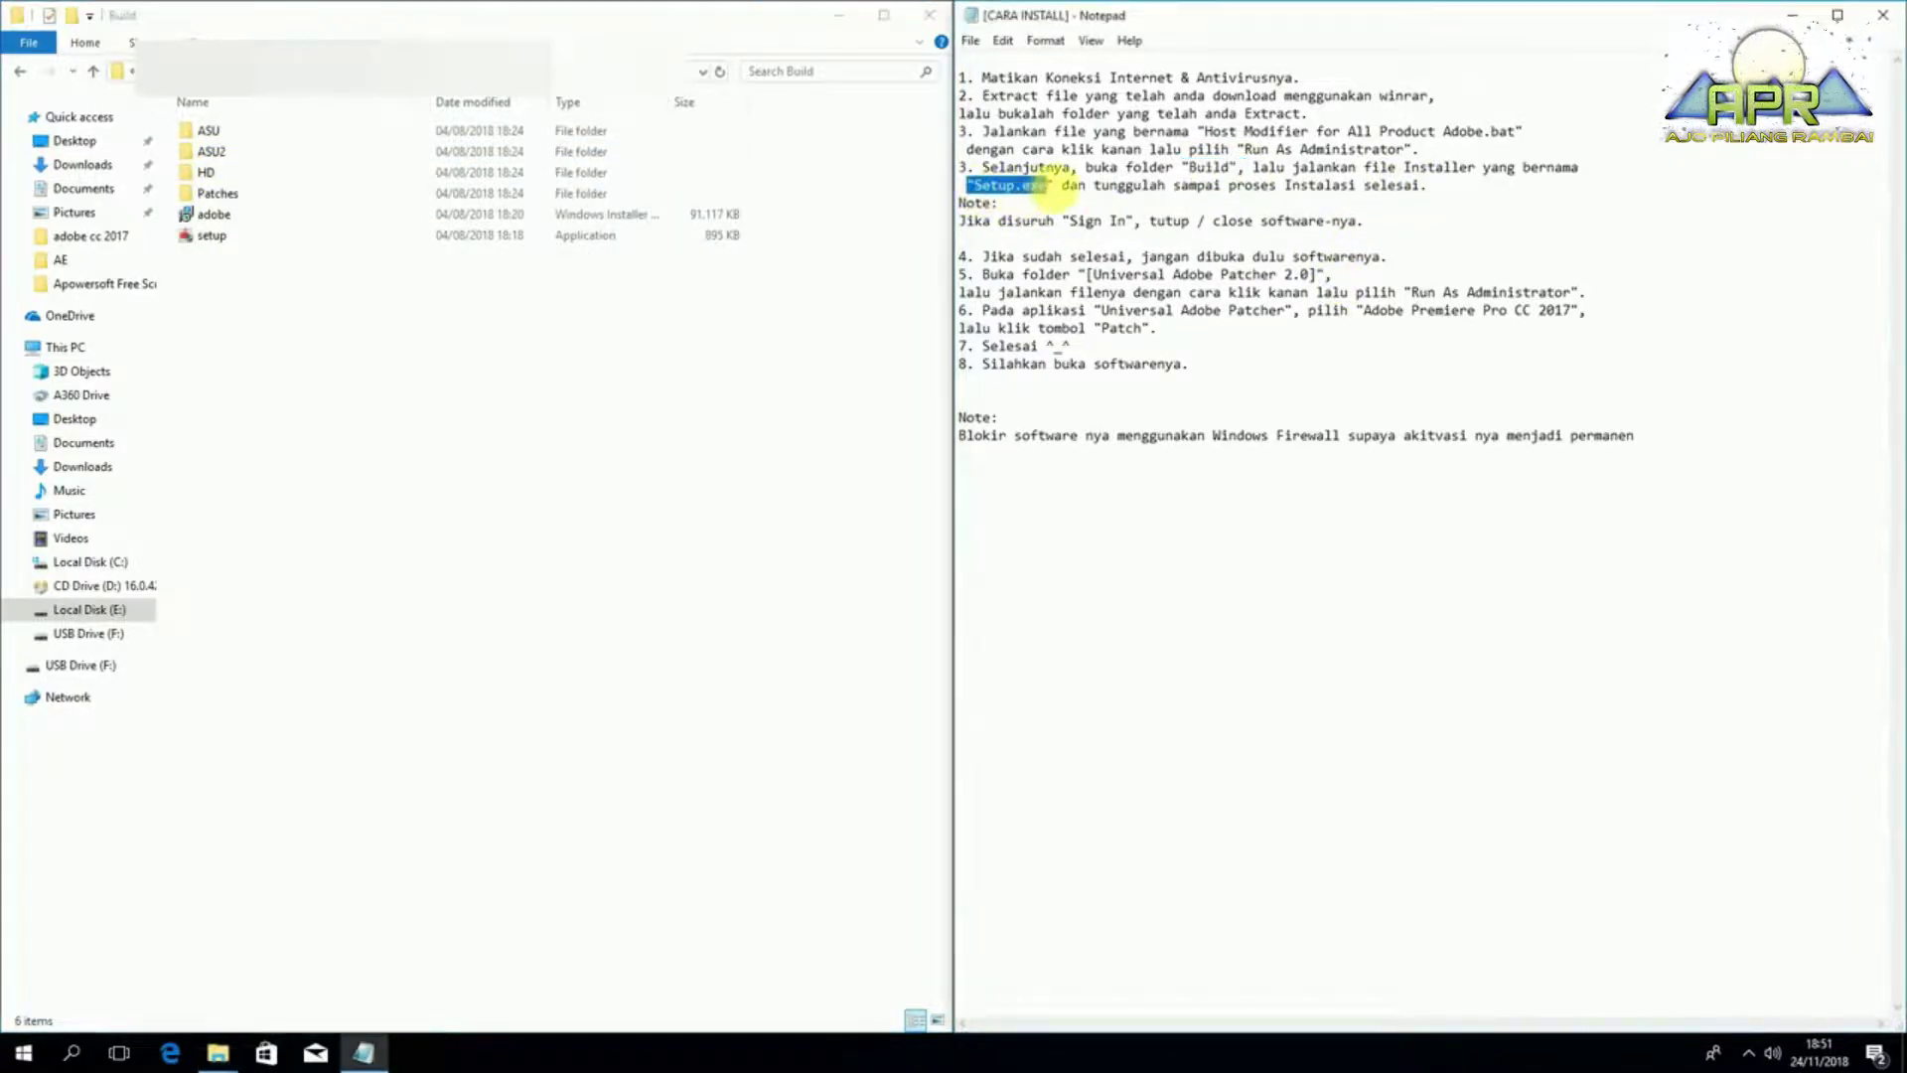
pyautogui.rightClick(374, 238)
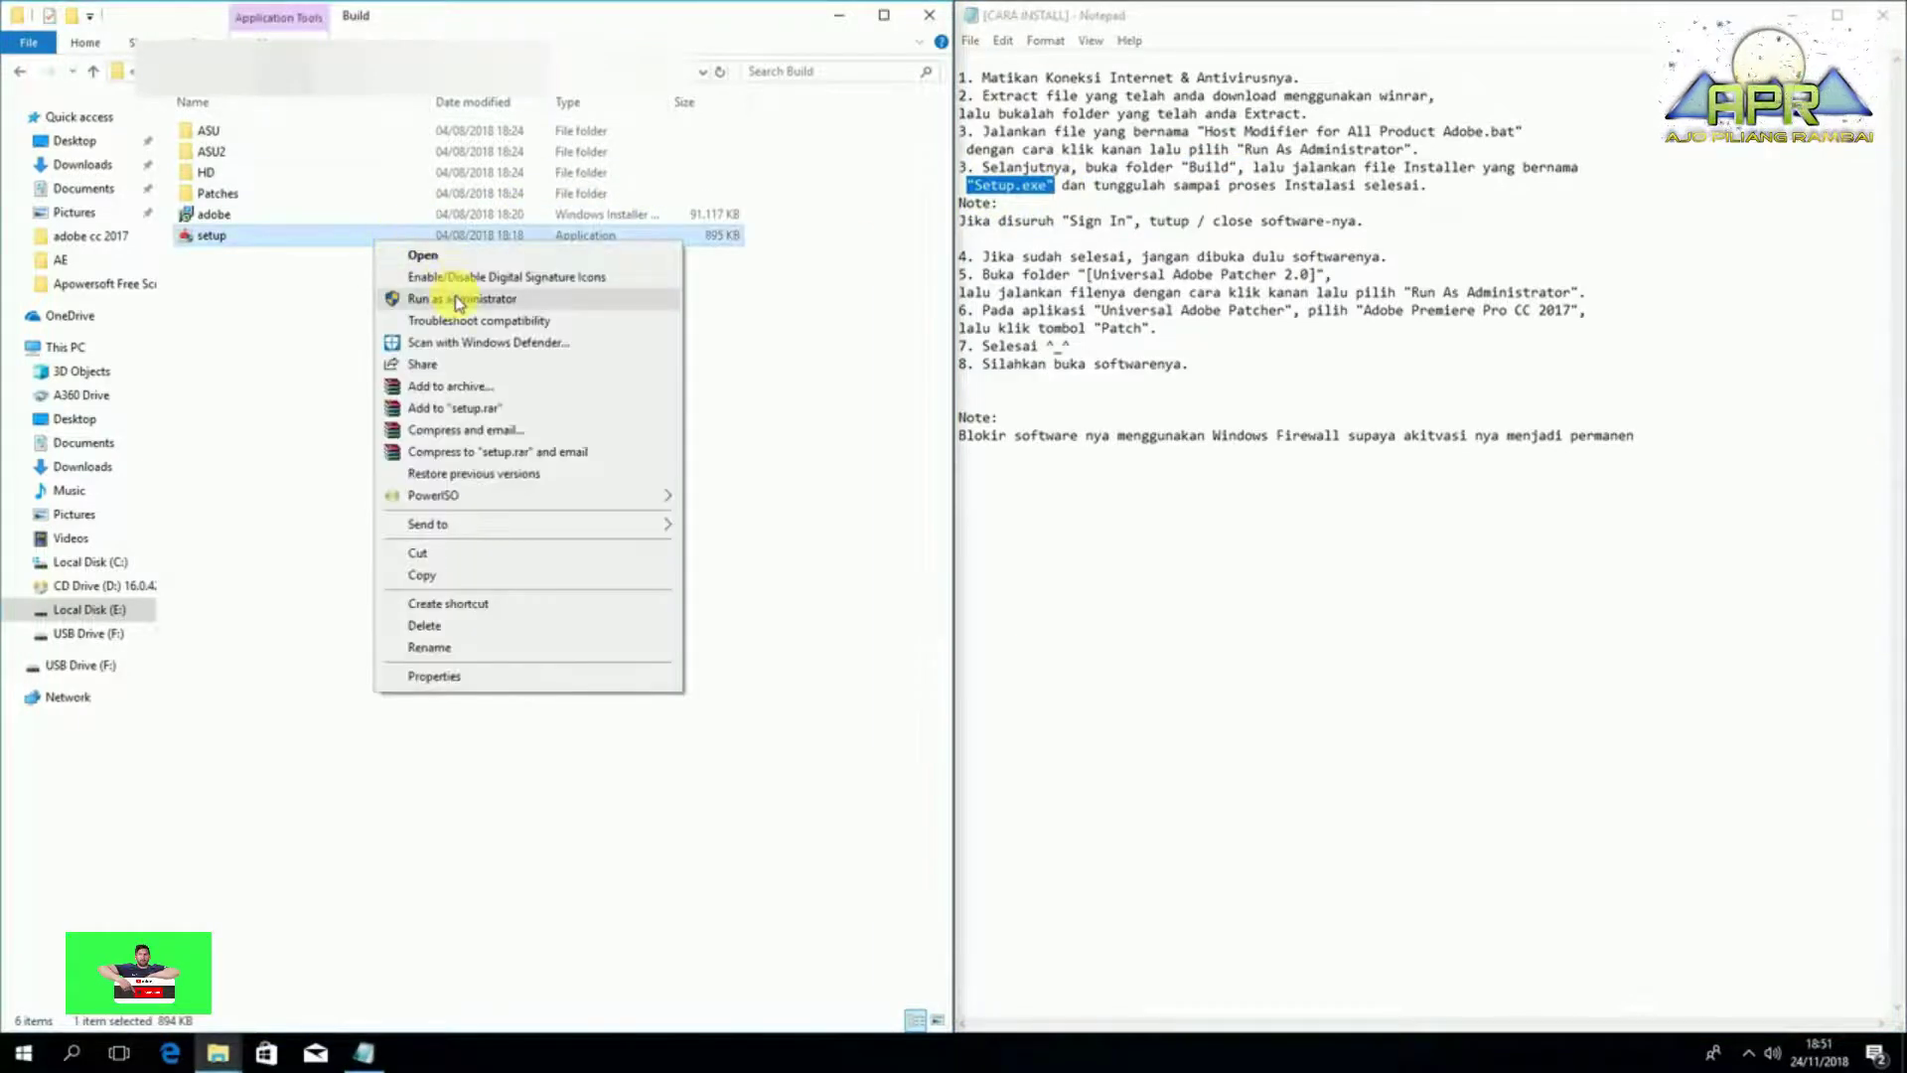
pyautogui.click(458, 300)
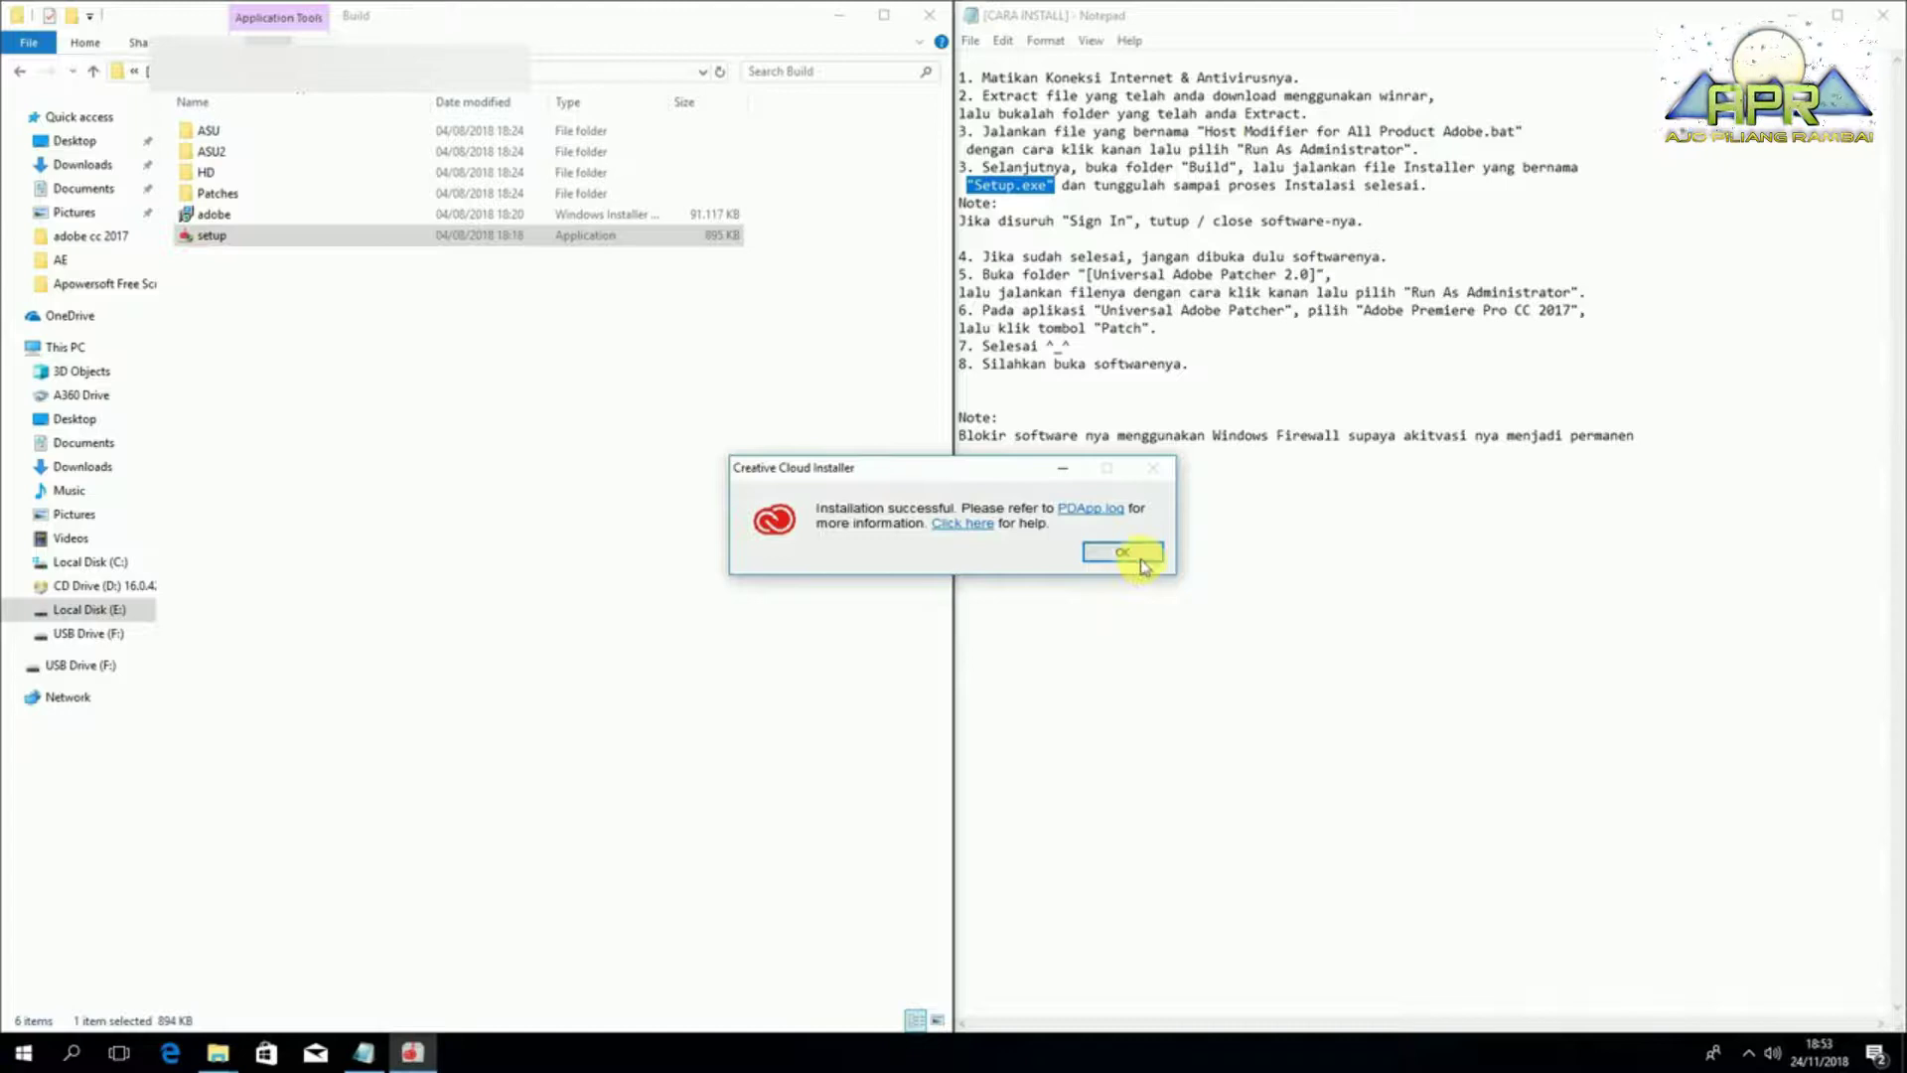
pyautogui.click(1123, 552)
# - Read the sign-in note and instruction 4, highlighting them and the folder name "[Universal Adobe Patcher 2.0]" in instruction 5
pyautogui.click(1395, 238)
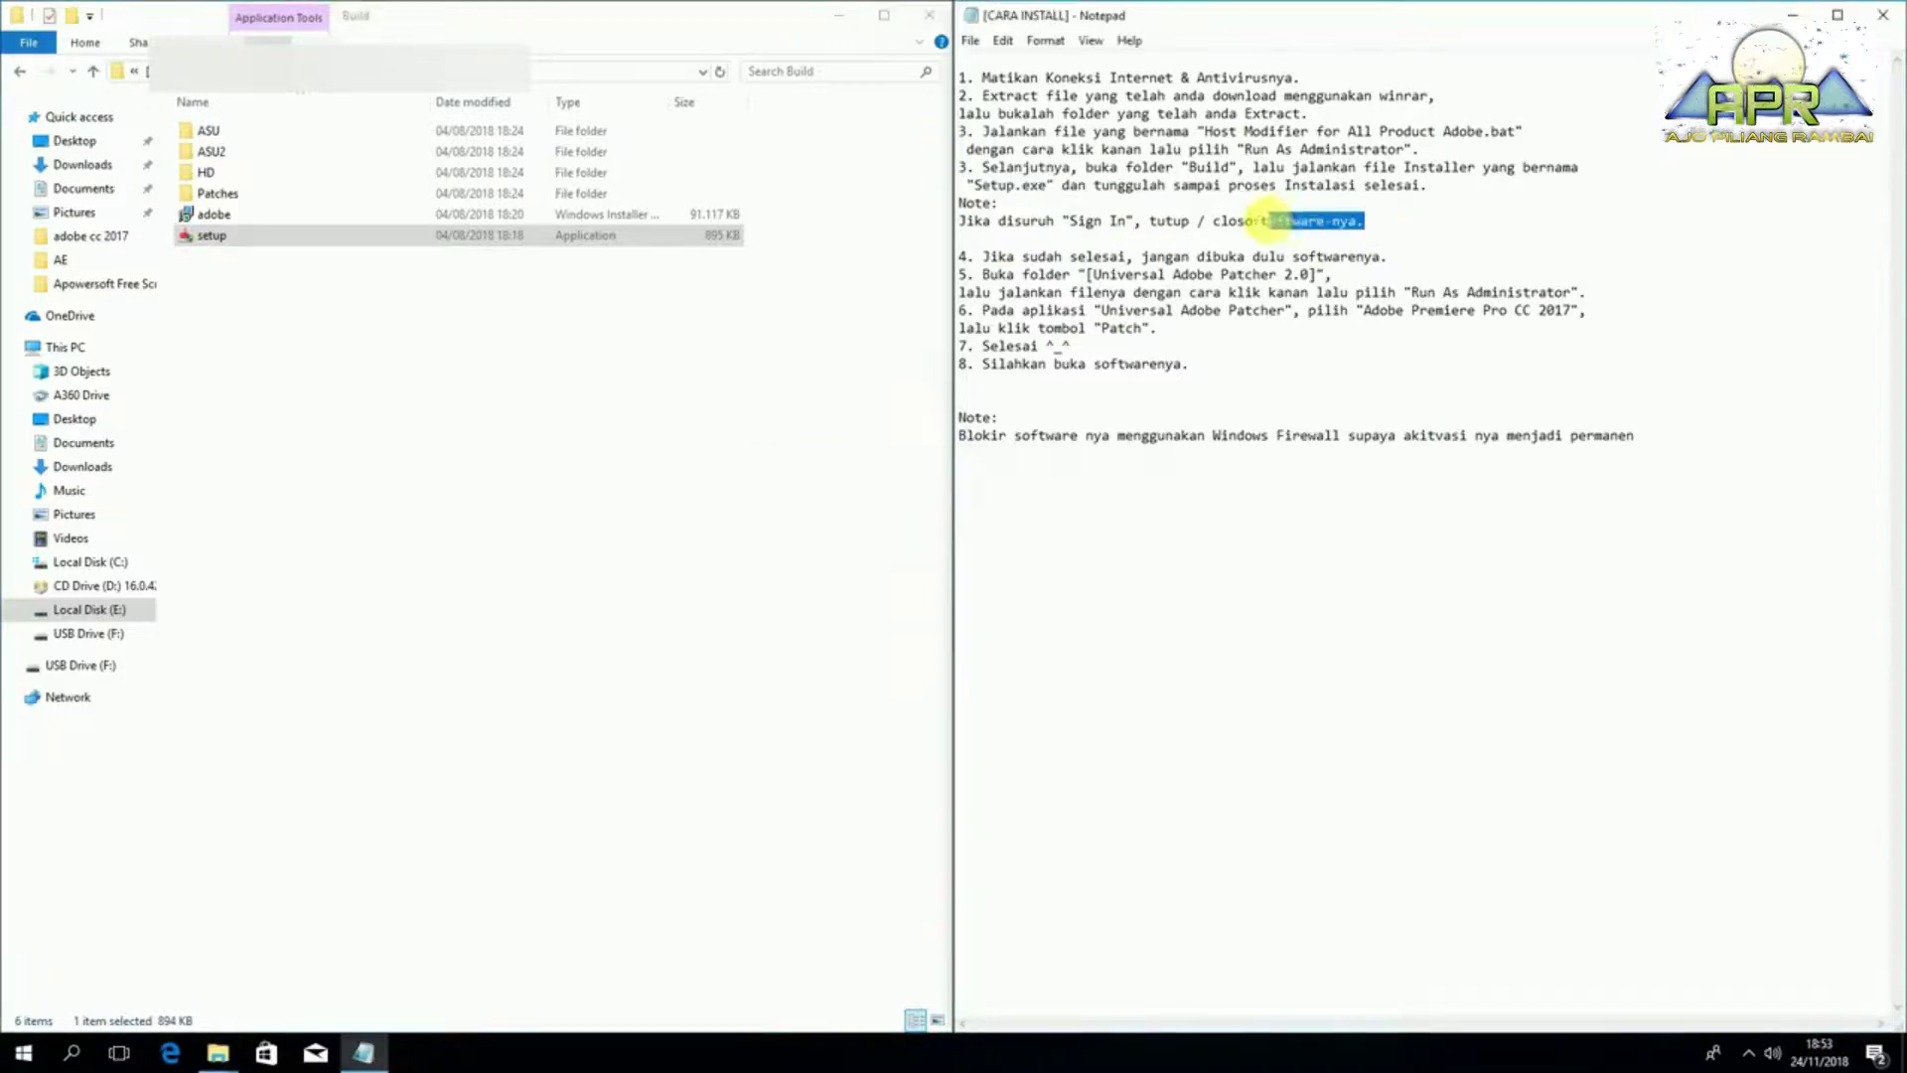
pyautogui.hotkey('shift', 'Up')
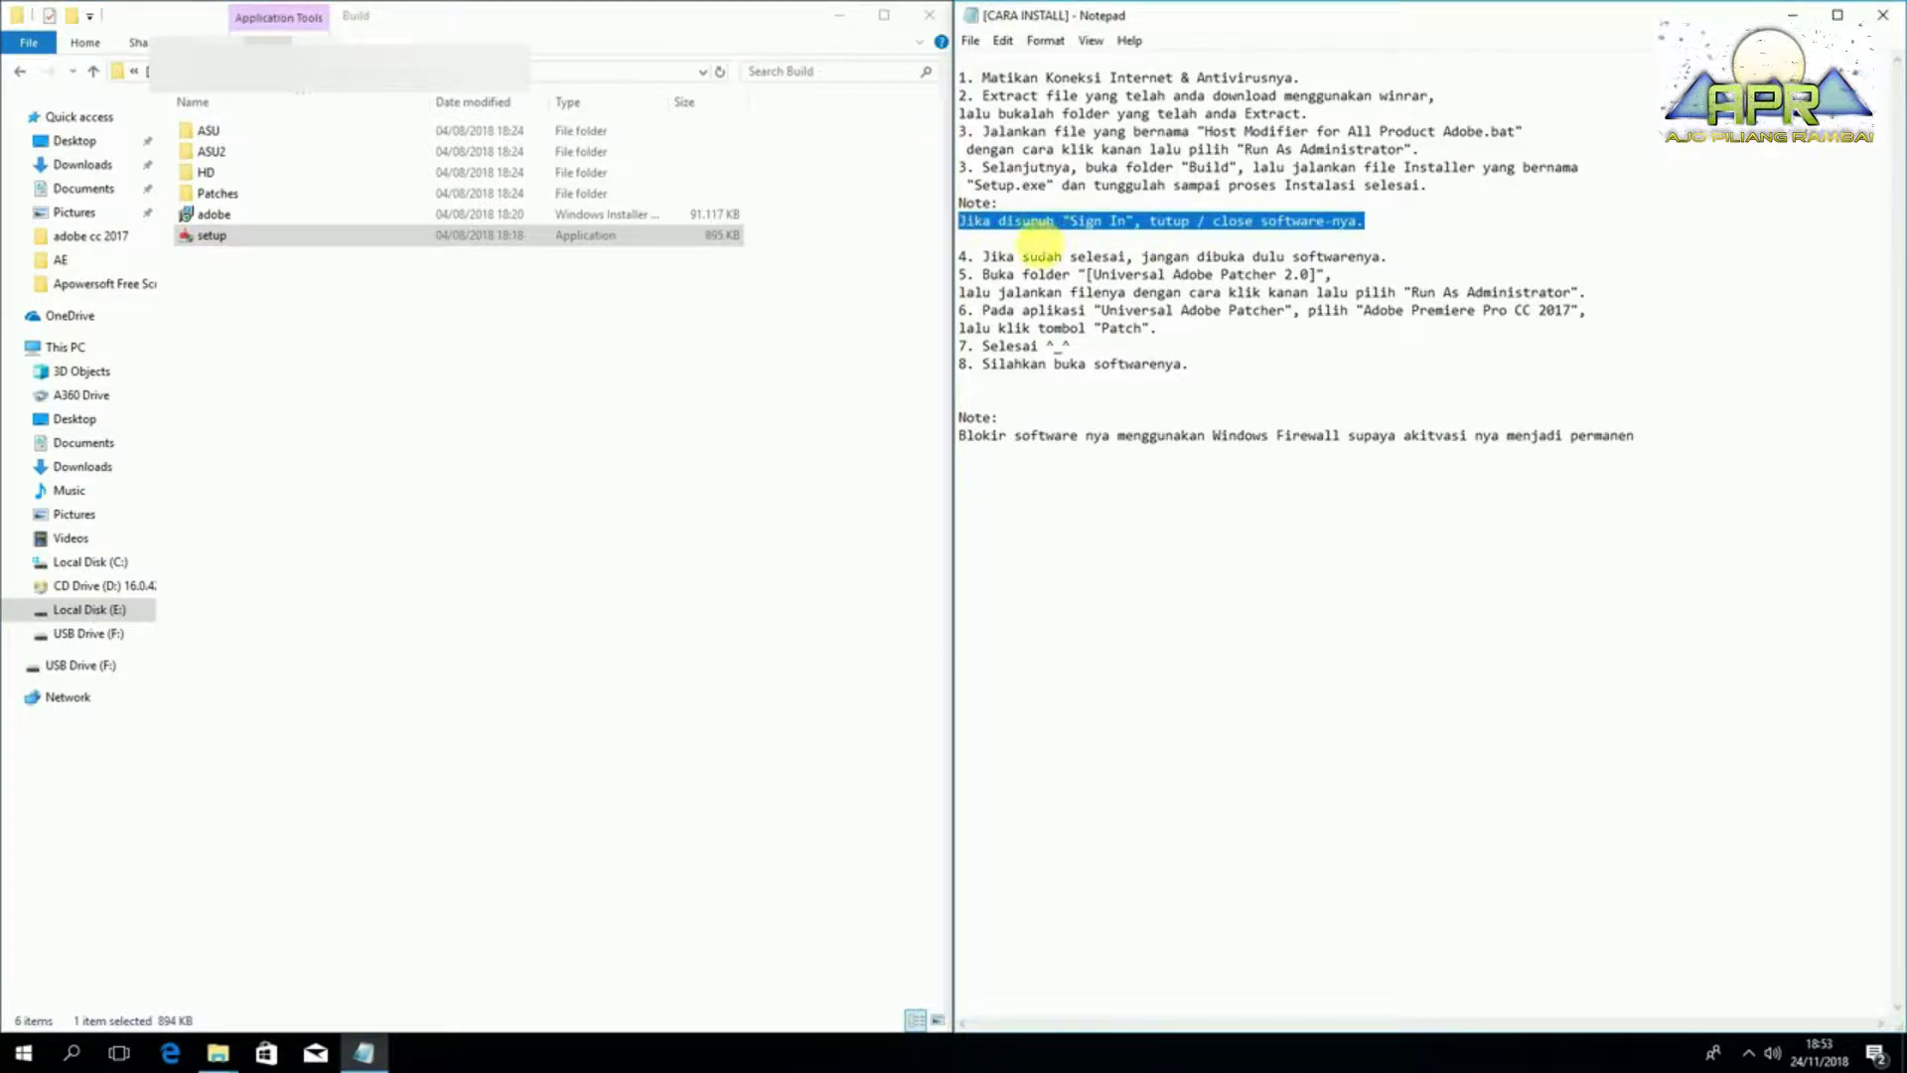
pyautogui.moveTo(990, 256); pyautogui.dragTo(1427, 256)
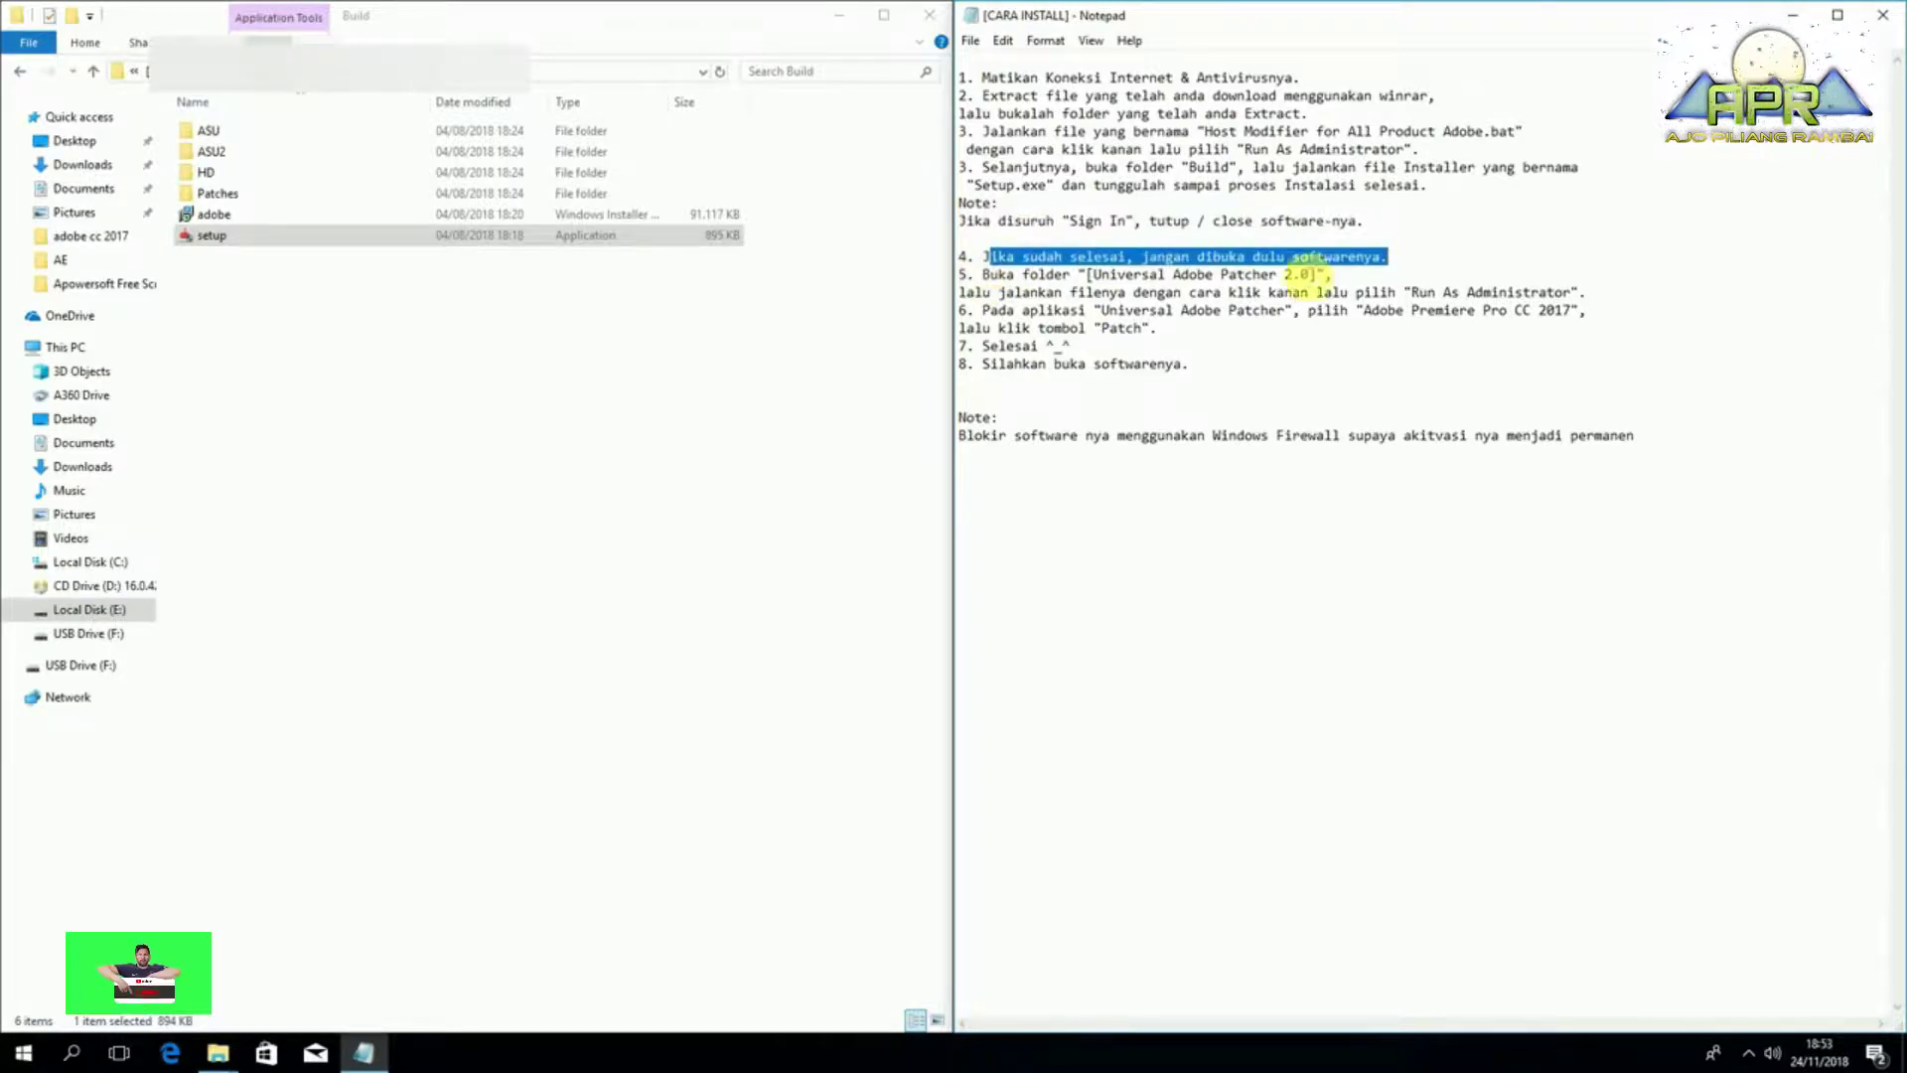
pyautogui.click(1099, 284)
pyautogui.moveTo(1098, 283); pyautogui.dragTo(1354, 277)
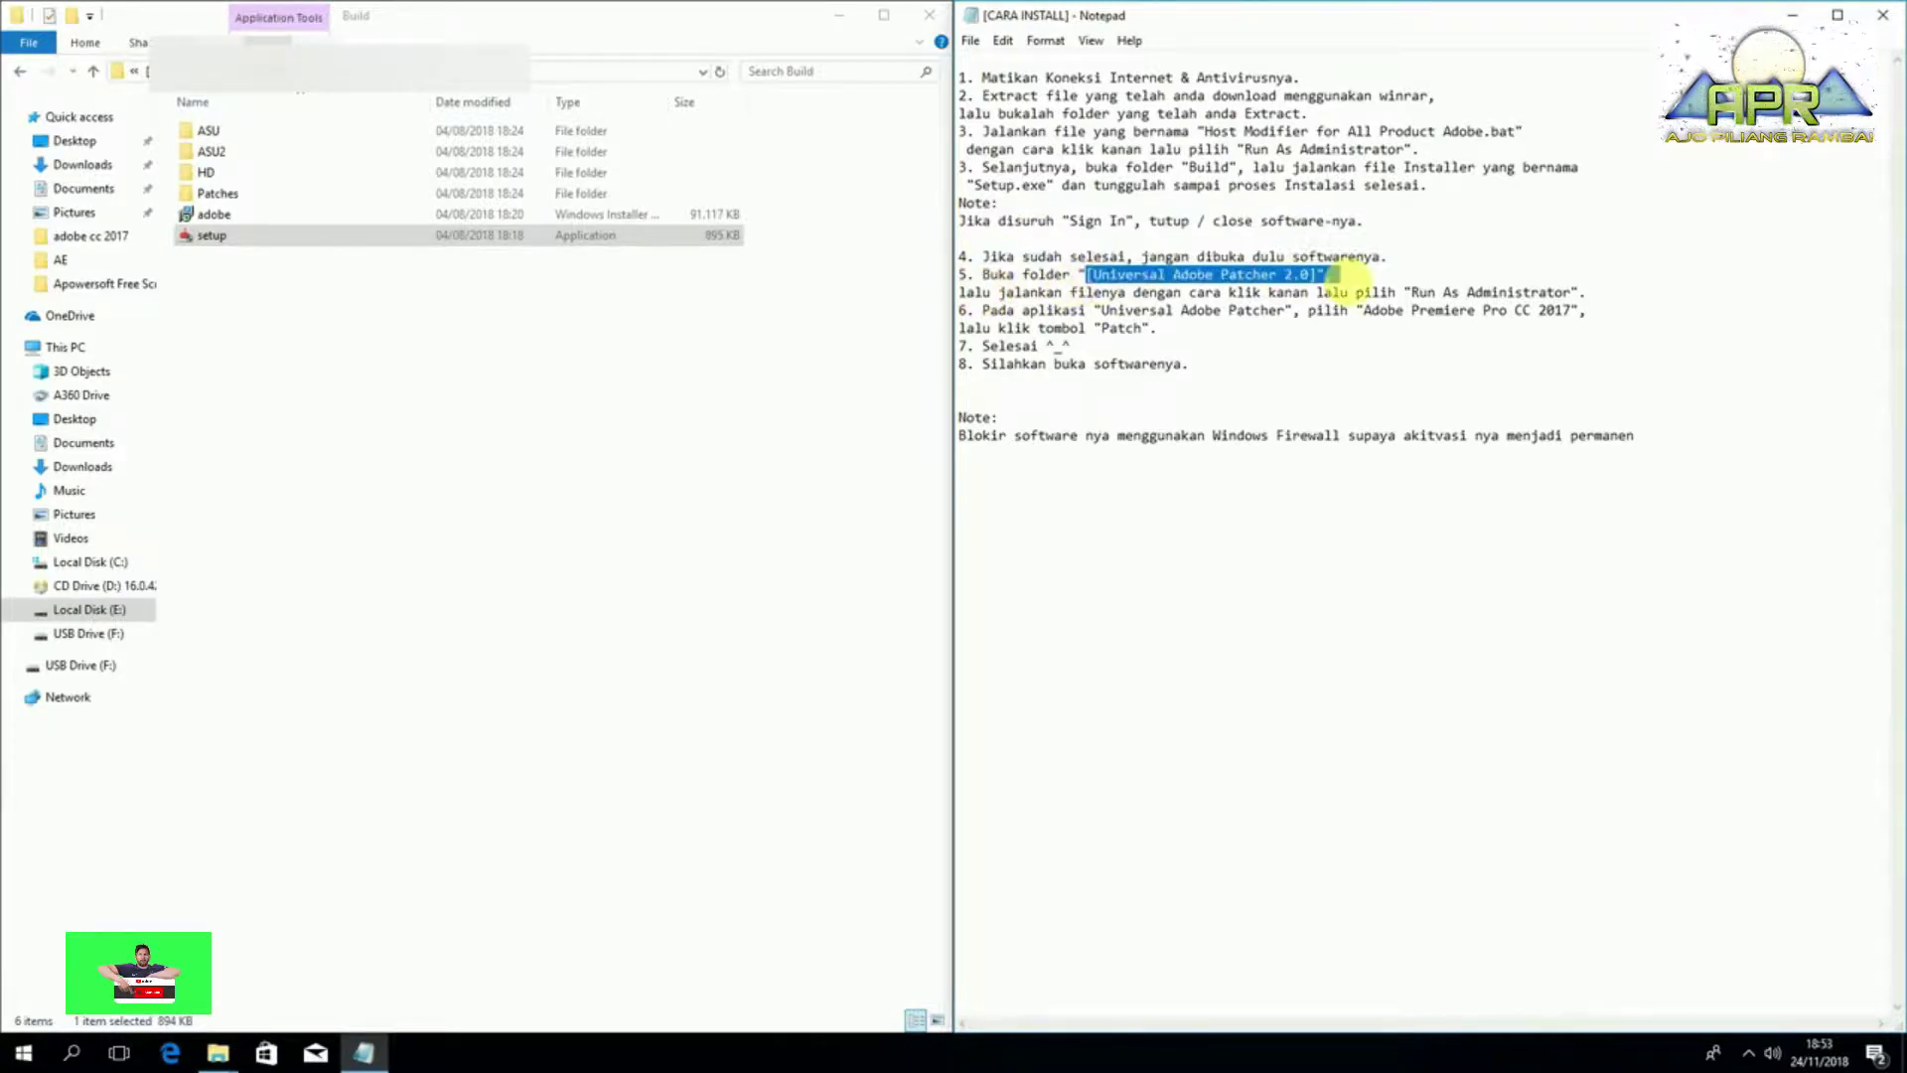
# - Run Universal Adobe Patcher 2.0 as administrator from its folder and move its window clear of the notes
pyautogui.click(93, 72)
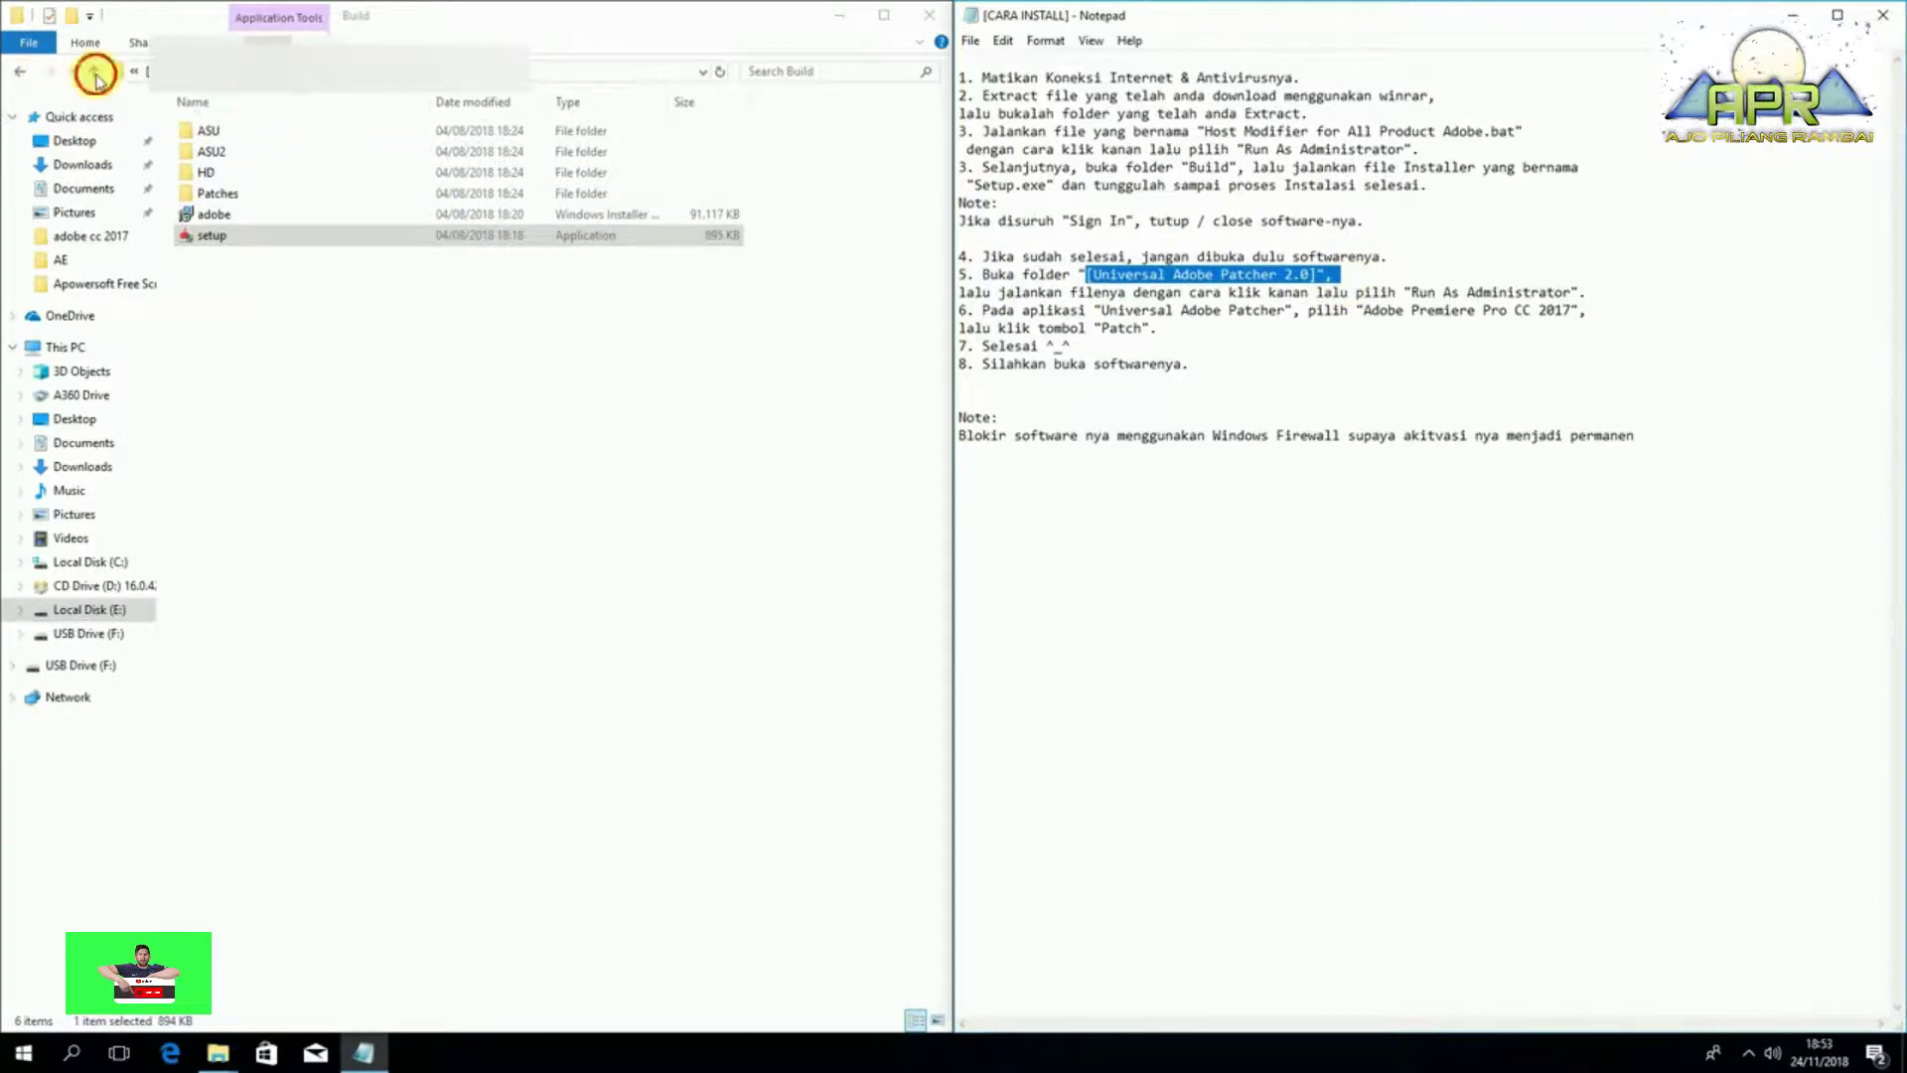
pyautogui.click(482, 134)
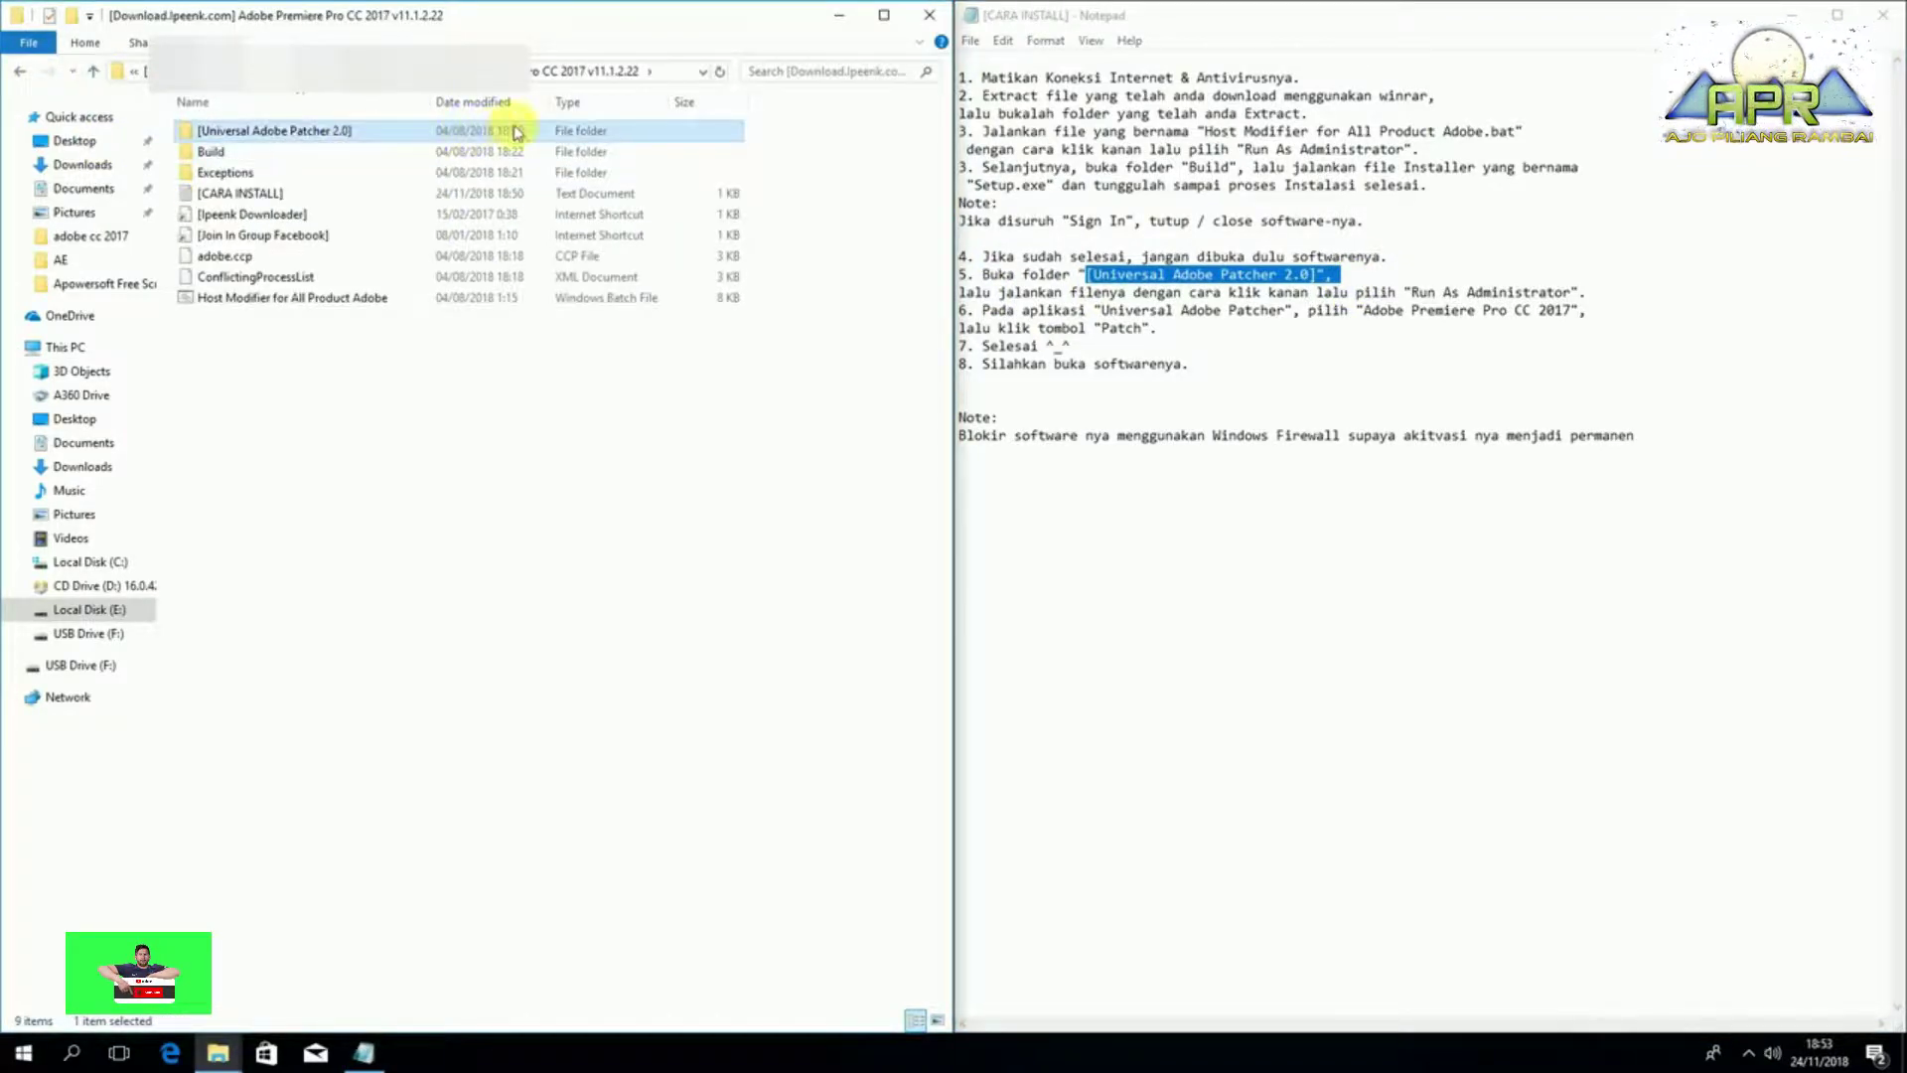
pyautogui.doubleClick(364, 130)
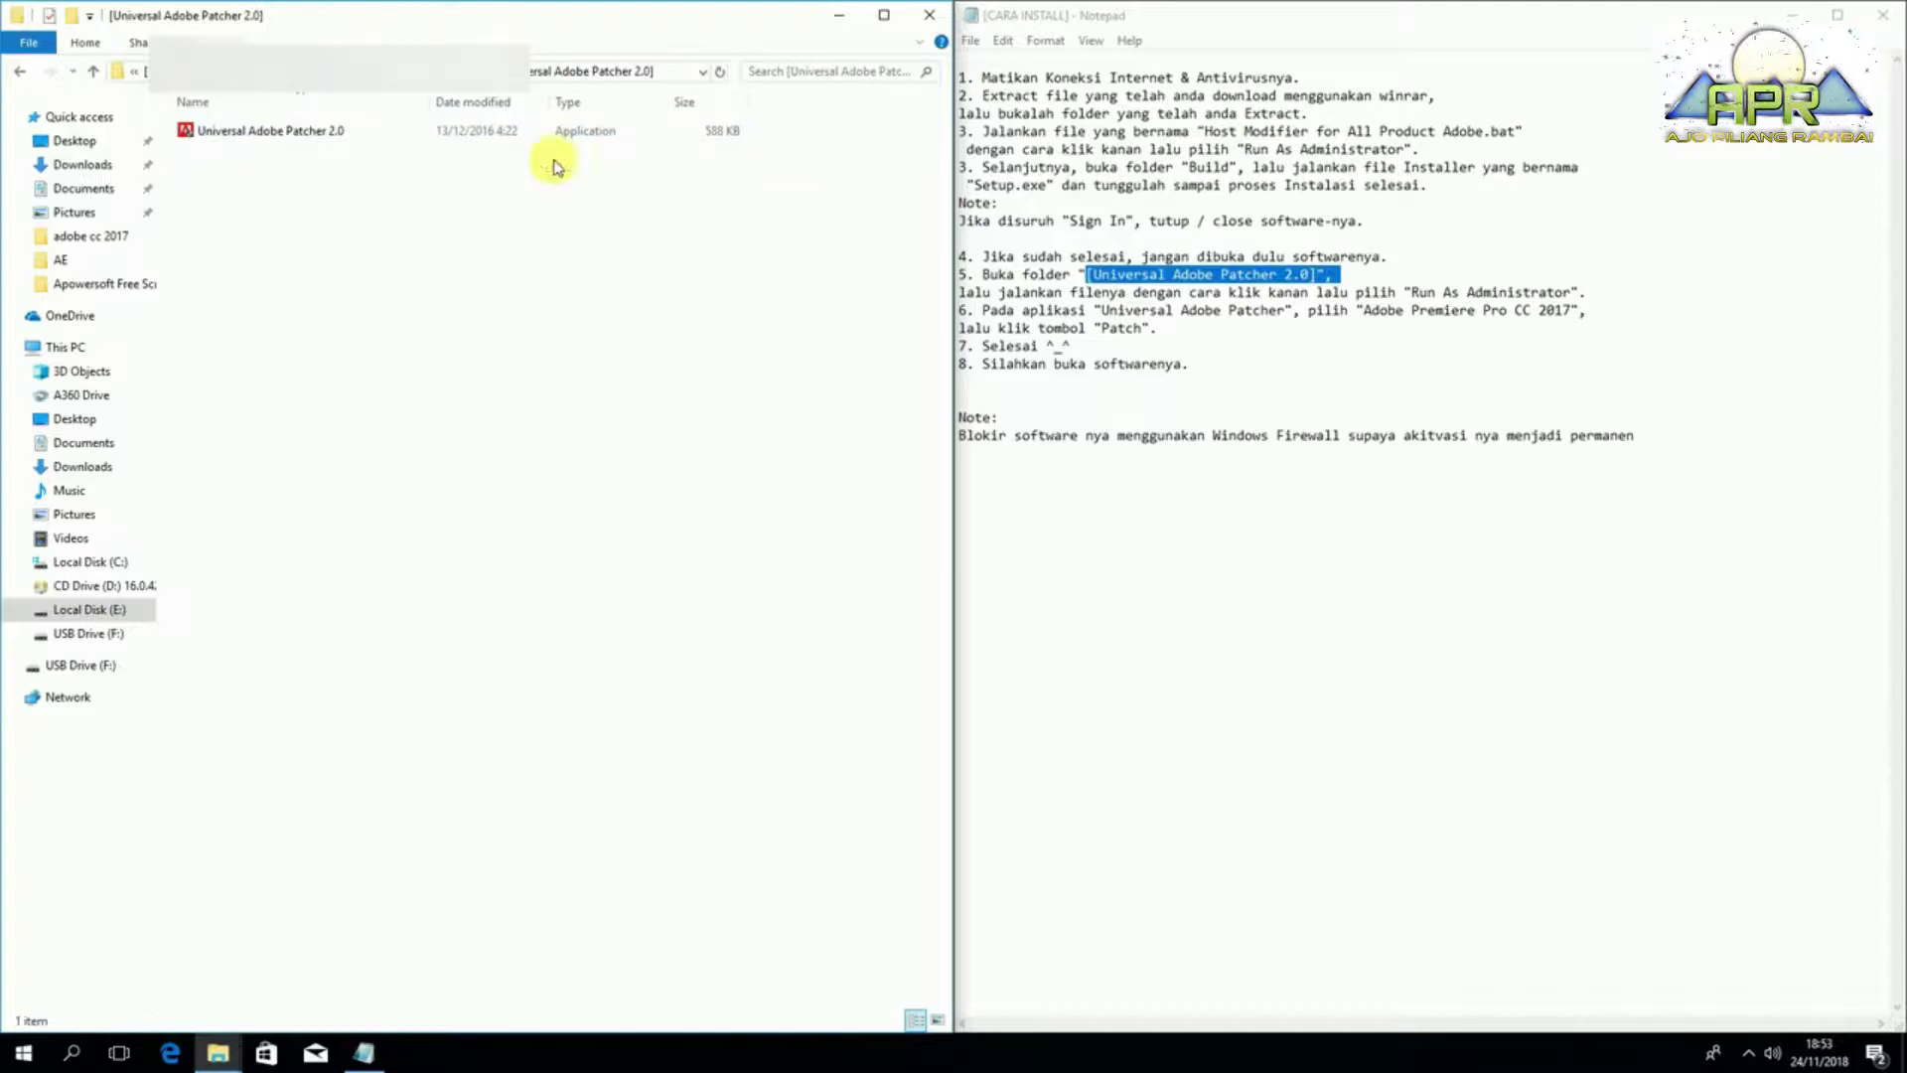
pyautogui.rightClick(324, 136)
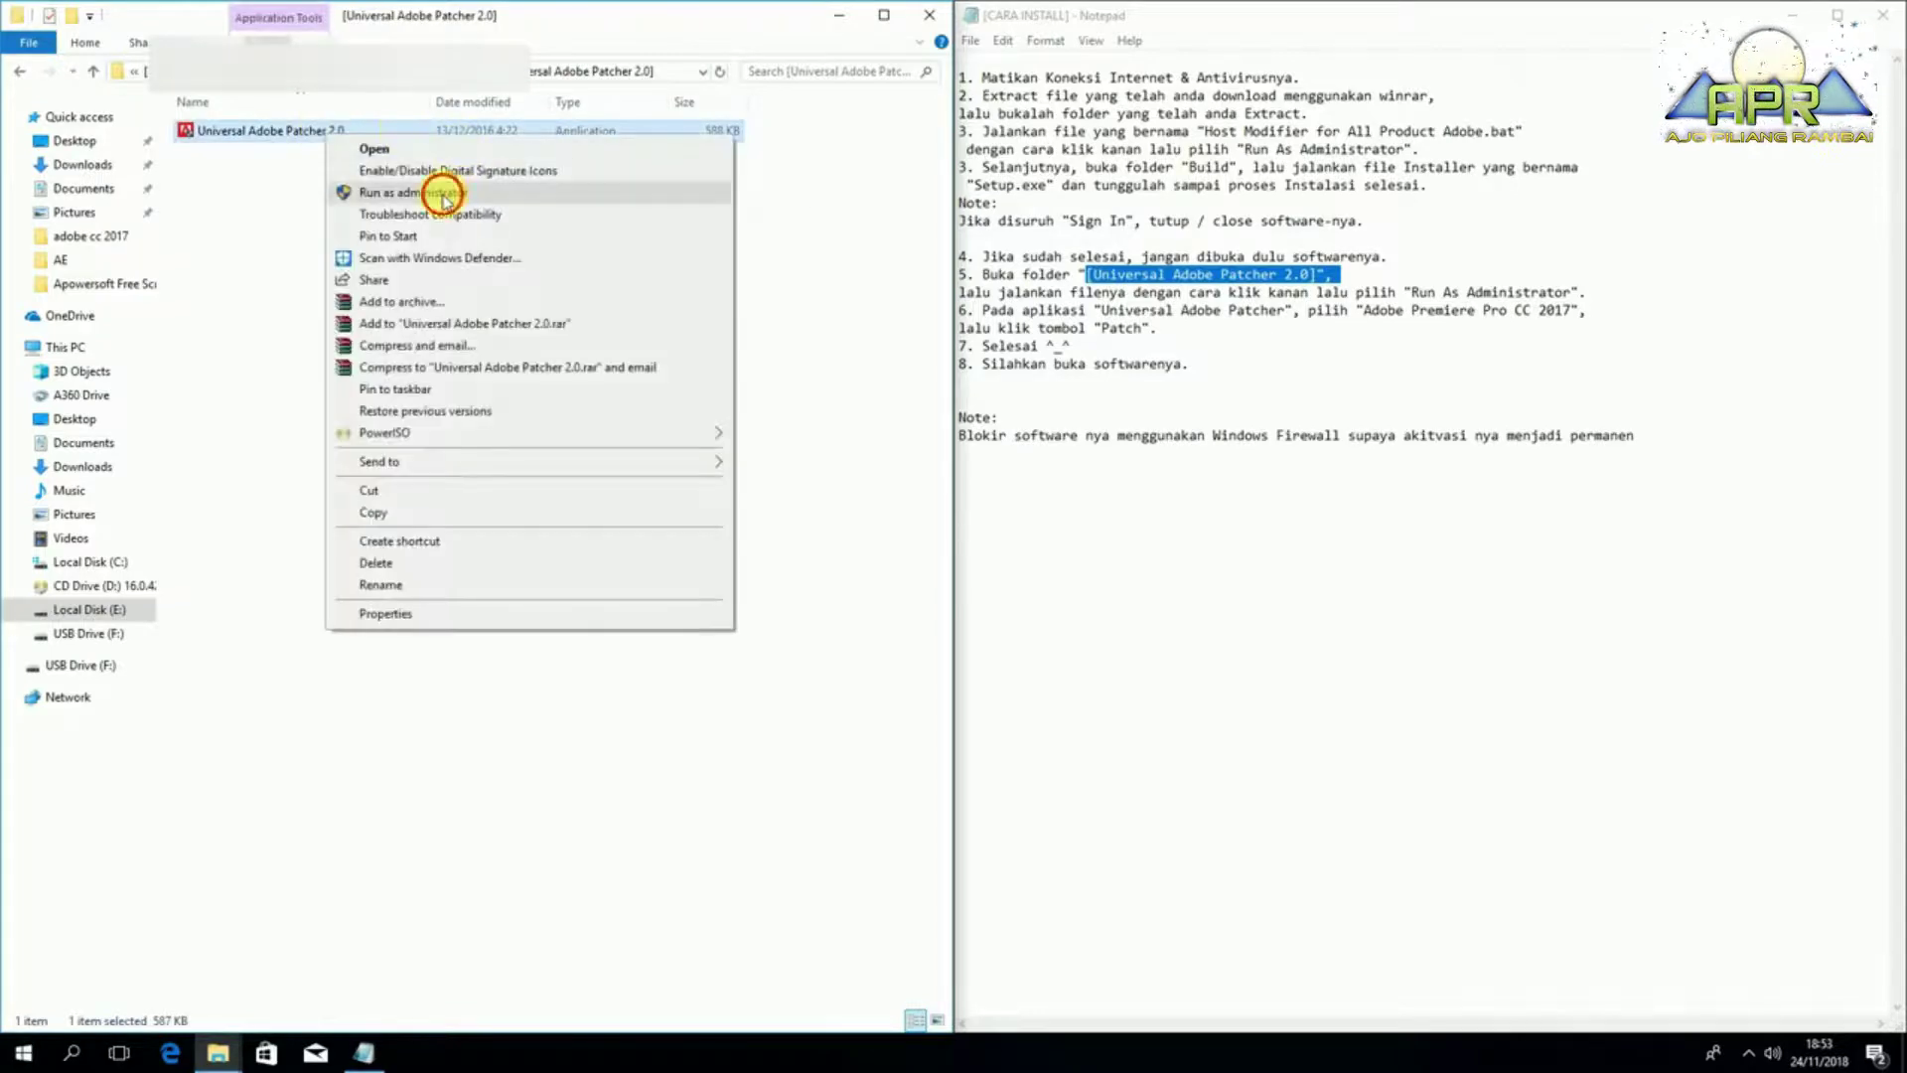
pyautogui.click(444, 194)
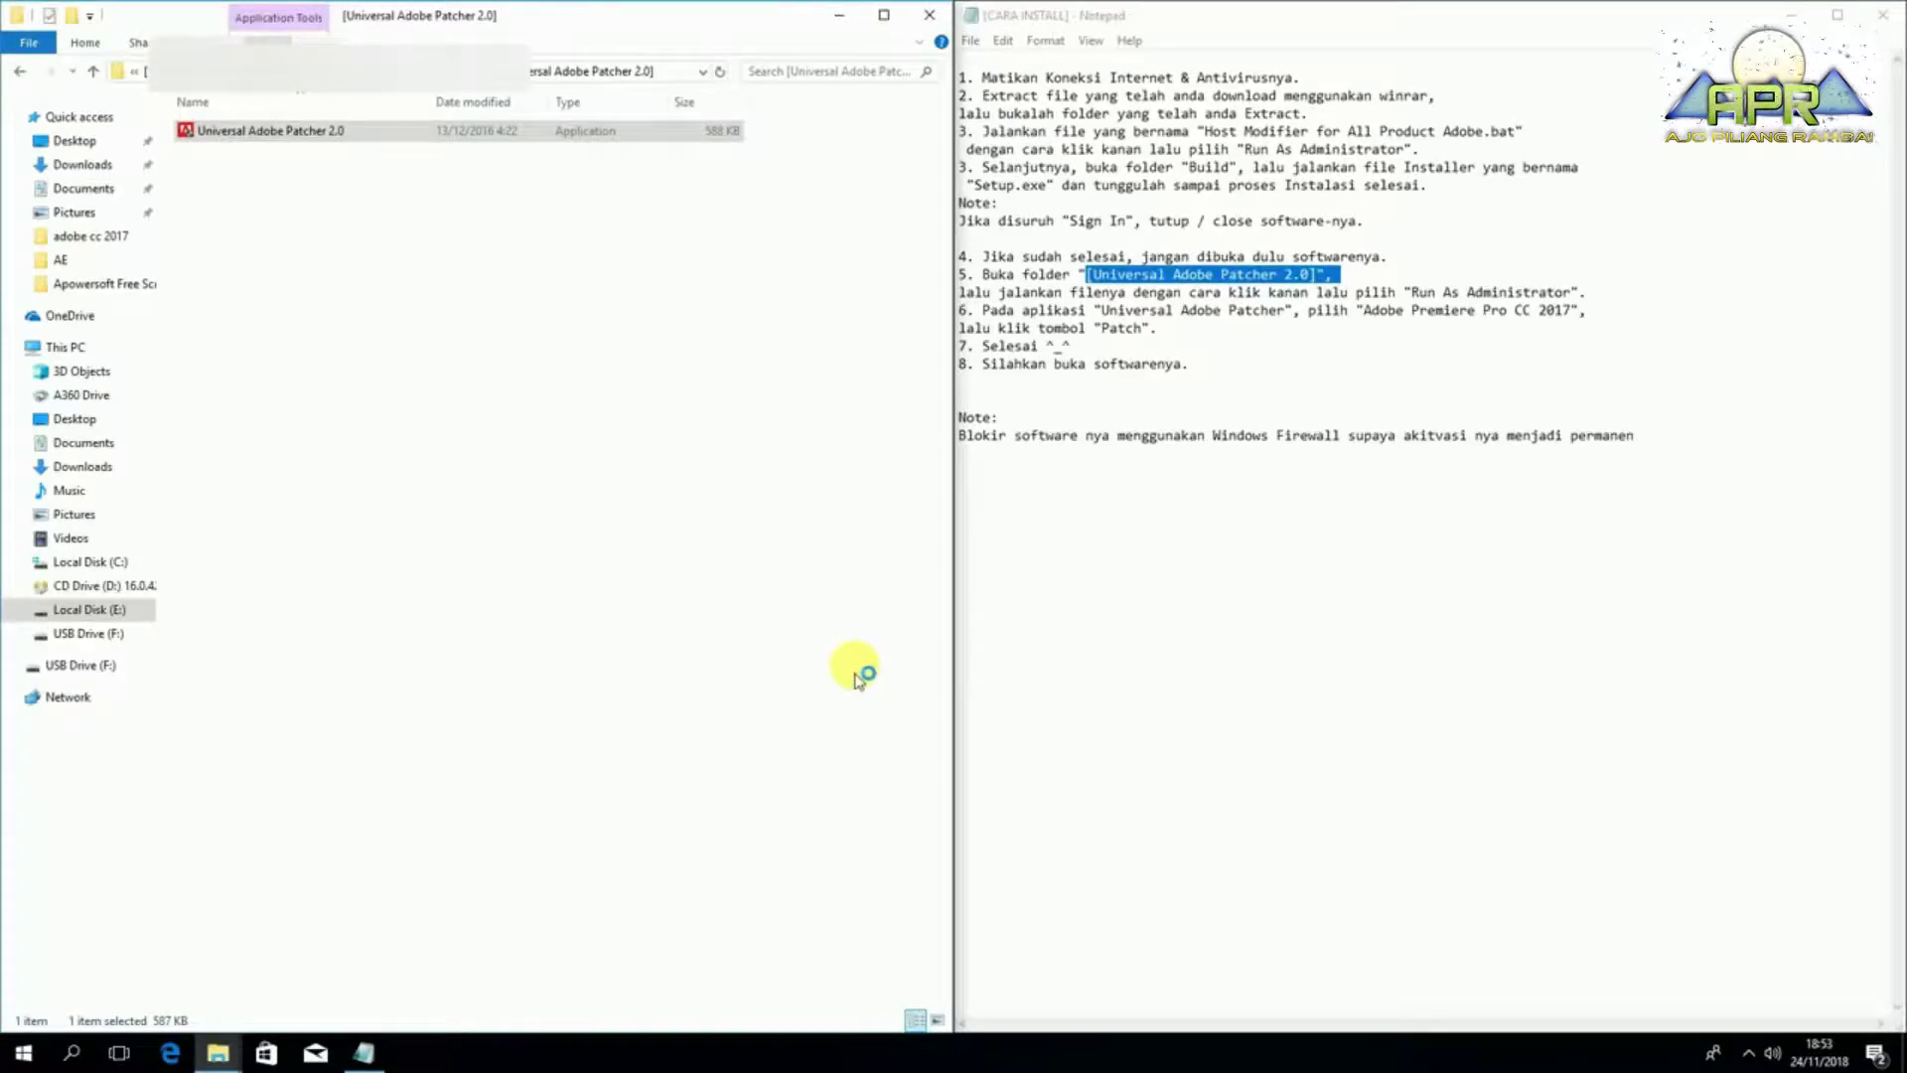
pyautogui.moveTo(929, 412); pyautogui.dragTo(571, 350)
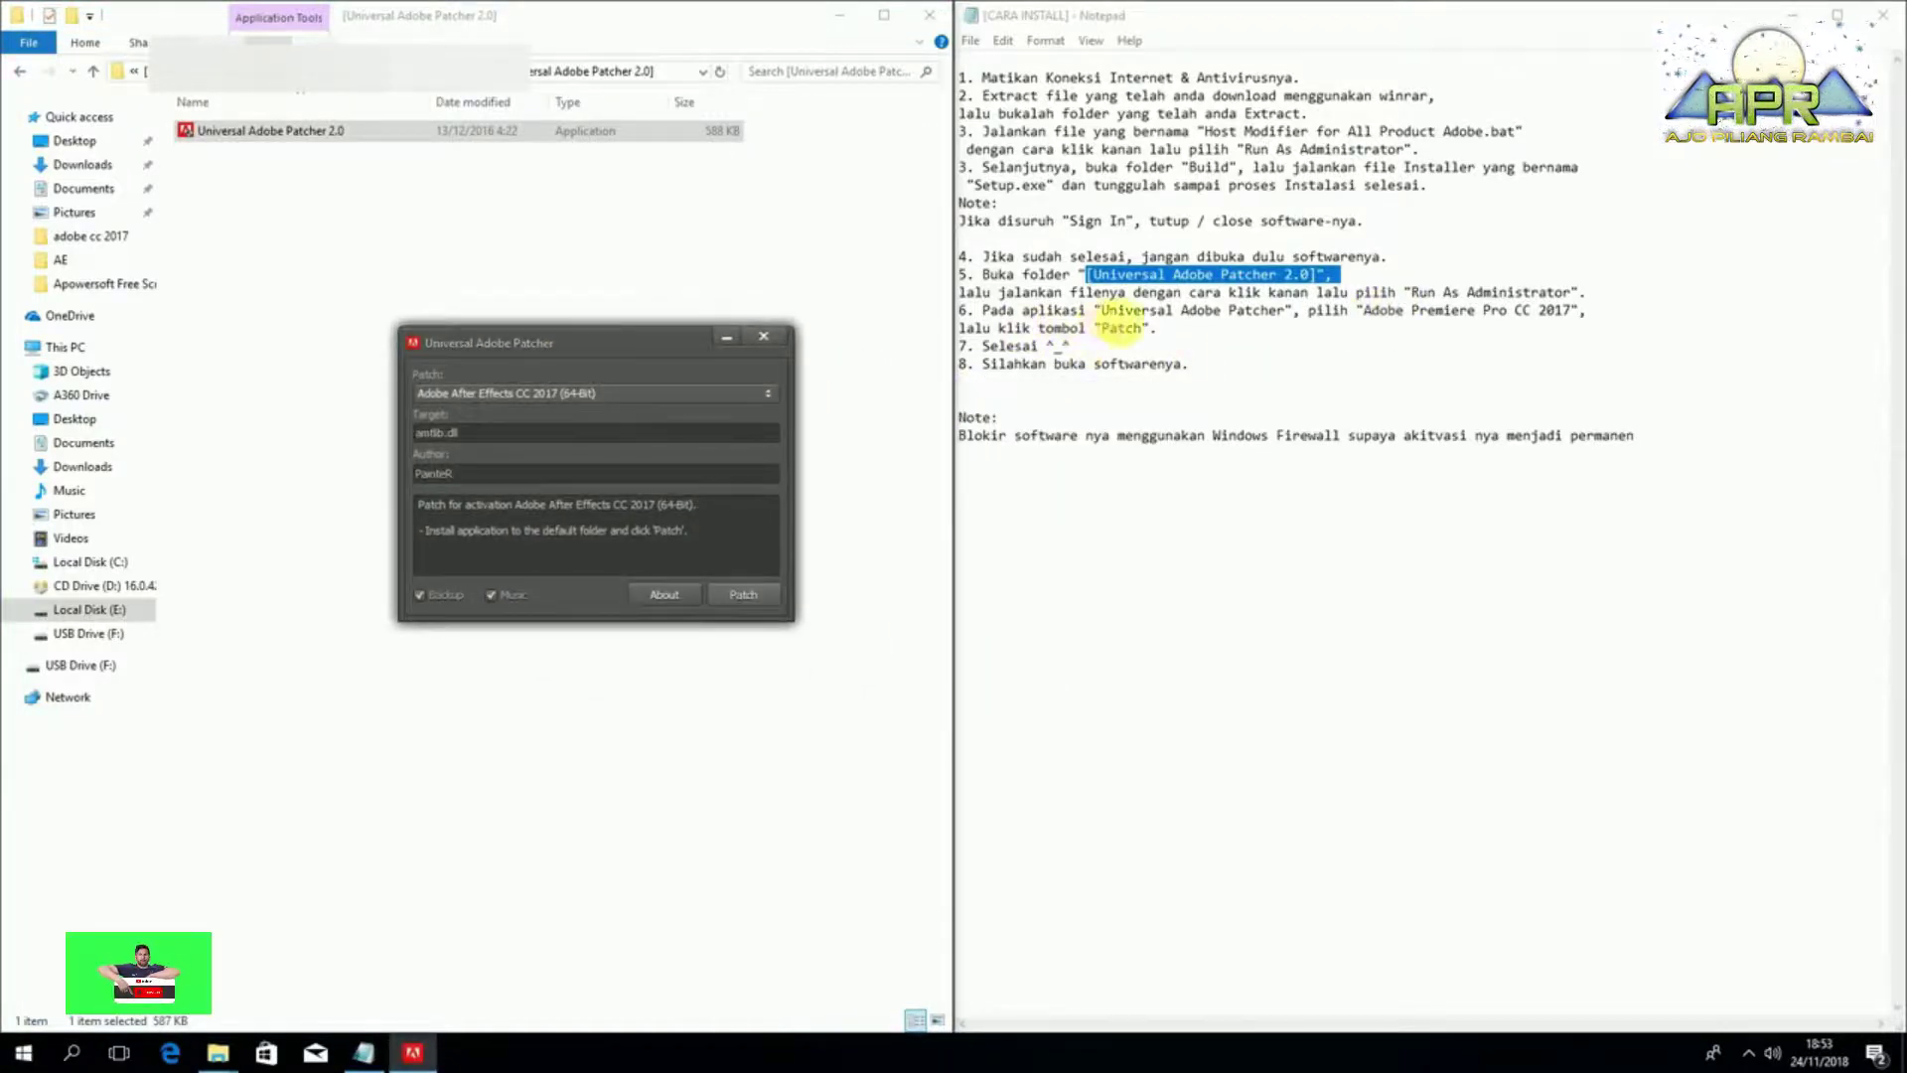
# - Apply the patch for Adobe Premiere Pro CC 2017 (64-Bit), following instruction 6, and close the patcher
pyautogui.moveTo(1101, 311); pyautogui.dragTo(1418, 311)
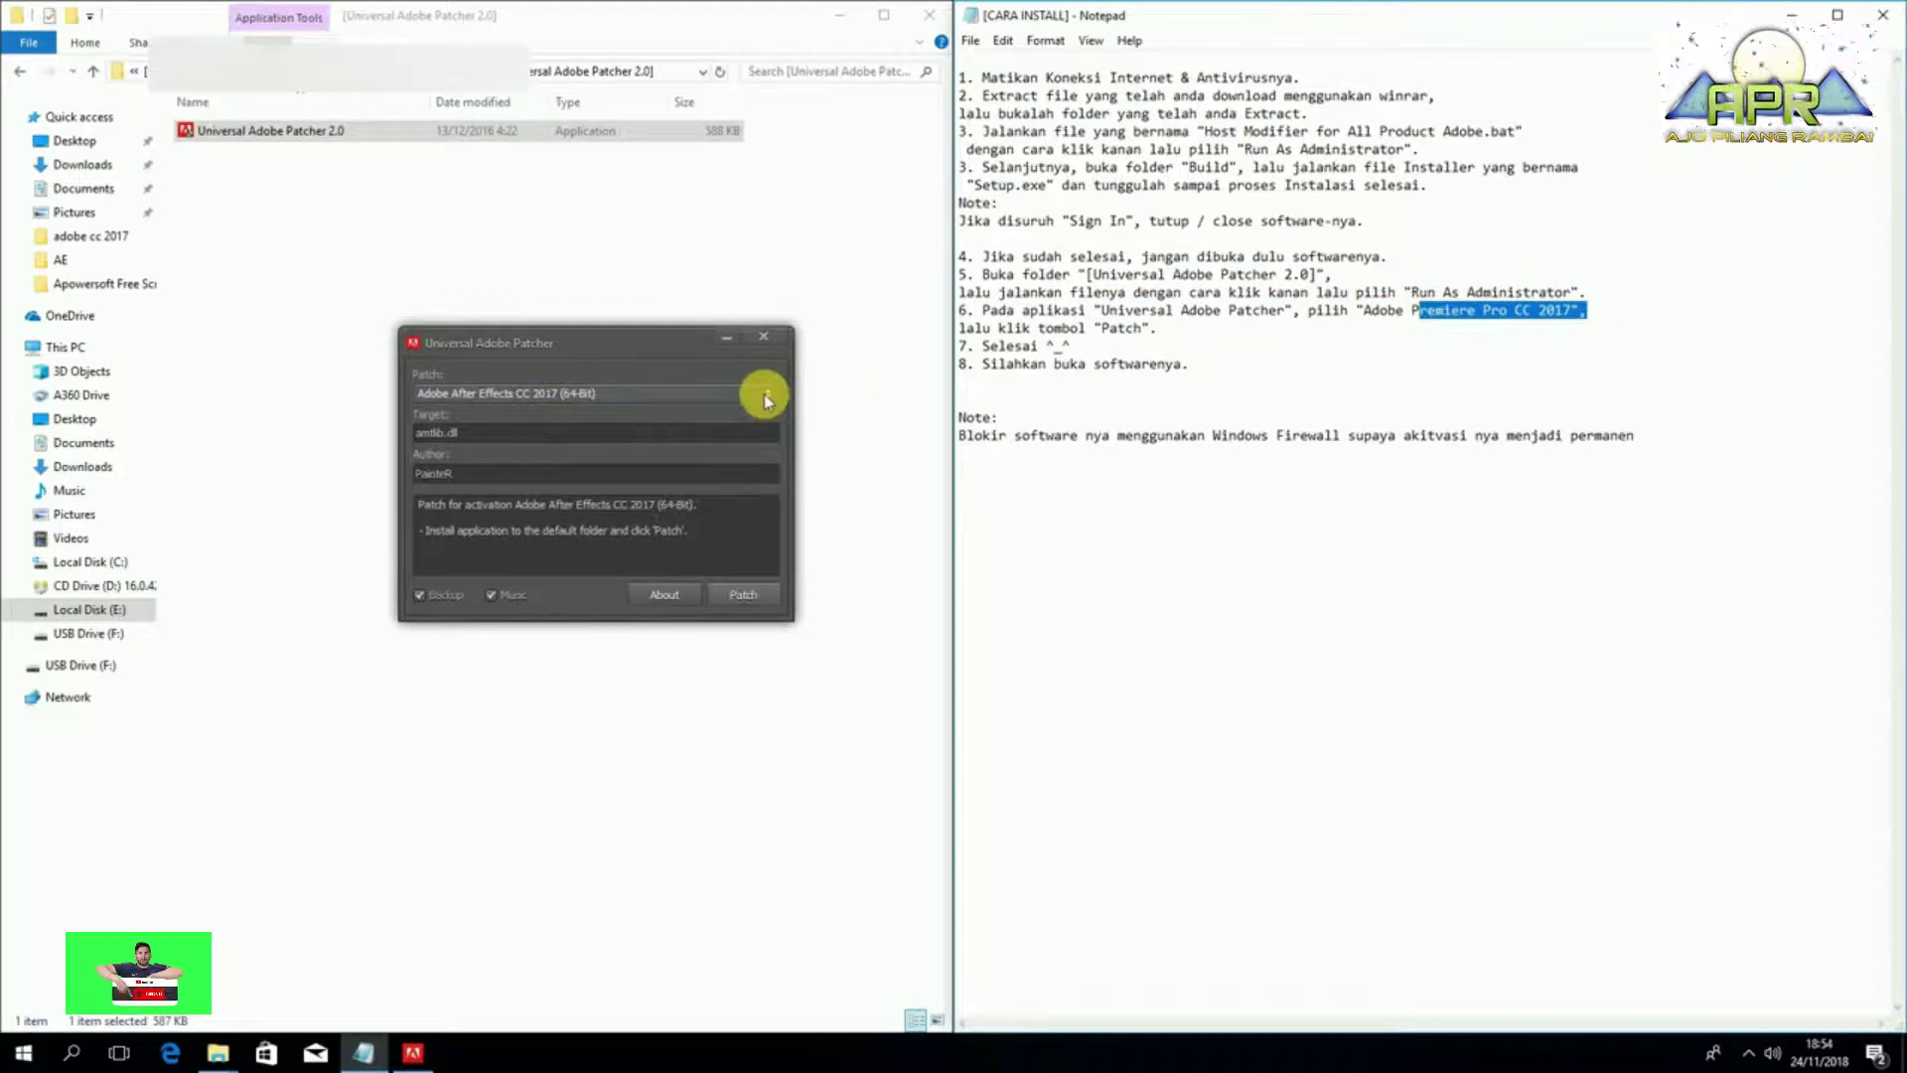
pyautogui.click(766, 397)
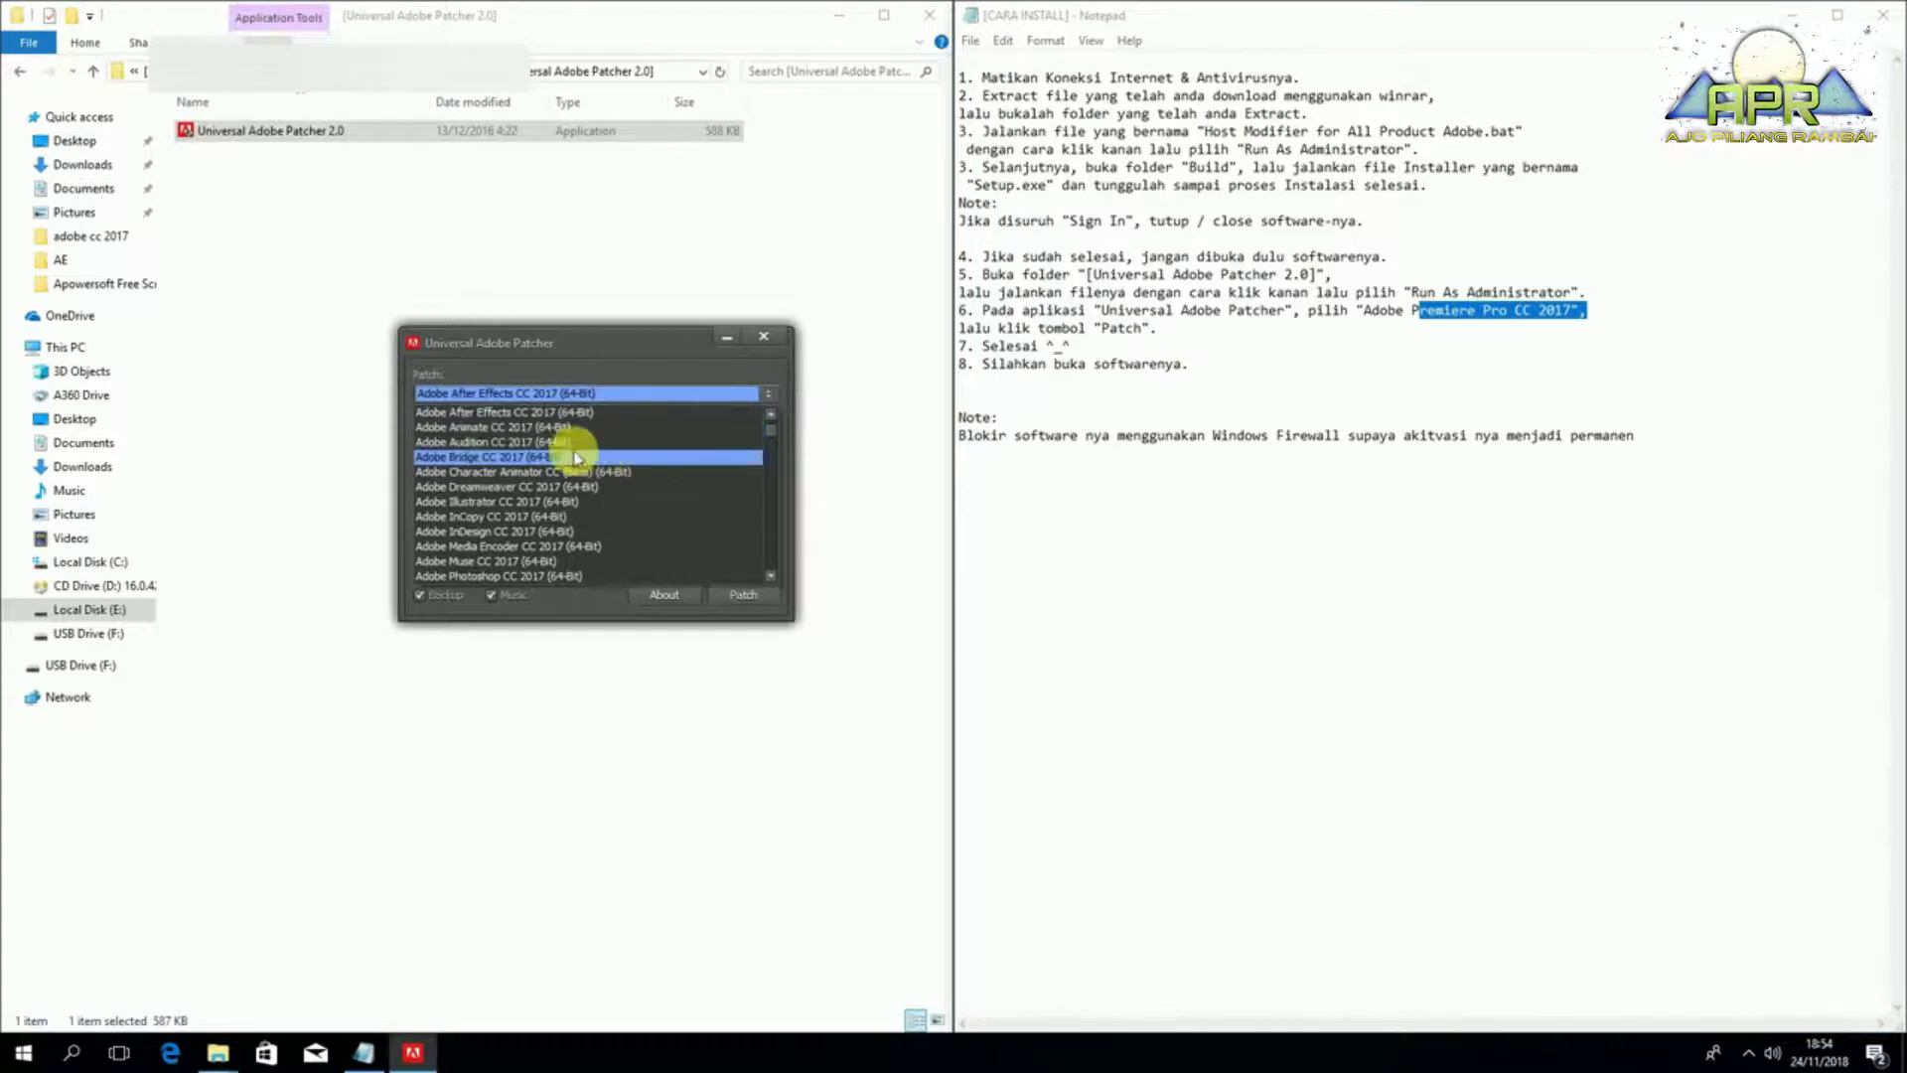
pyautogui.scroll(-1, 574, 537)
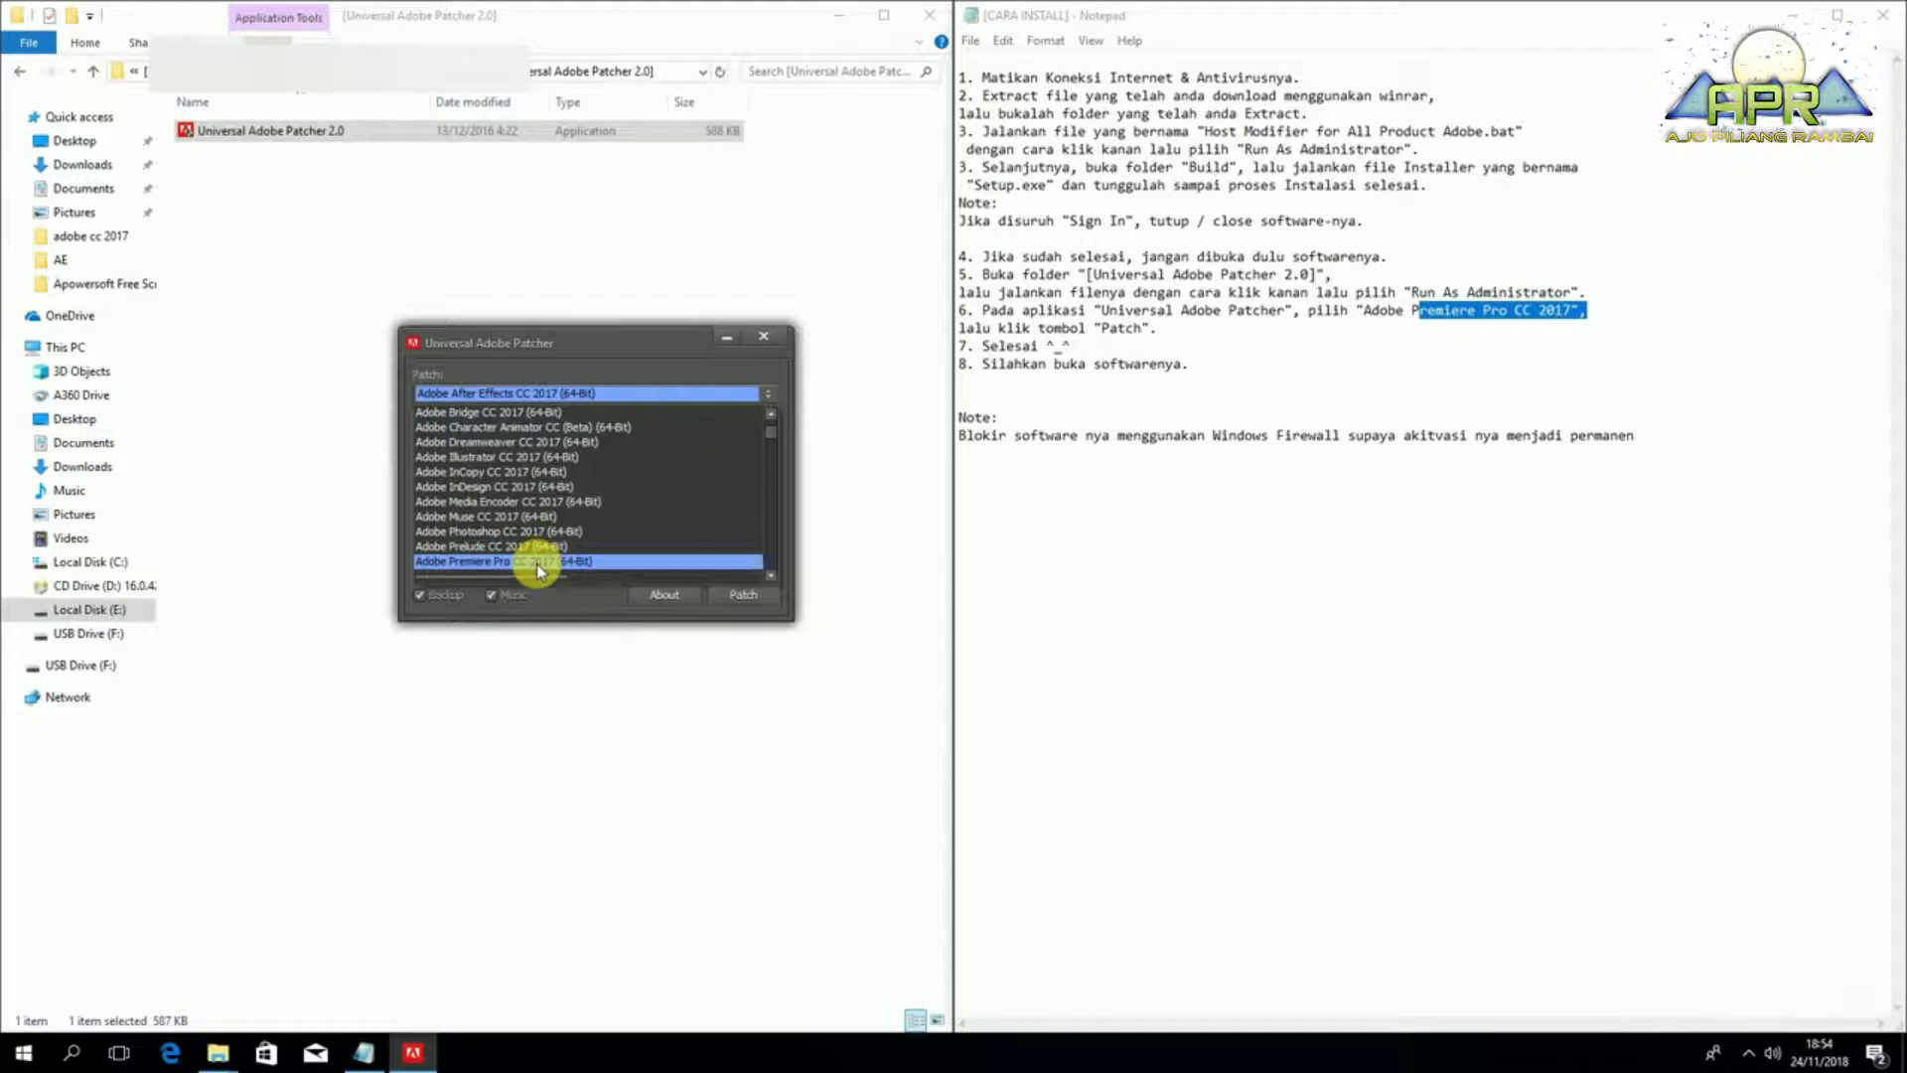
pyautogui.click(540, 562)
pyautogui.click(743, 596)
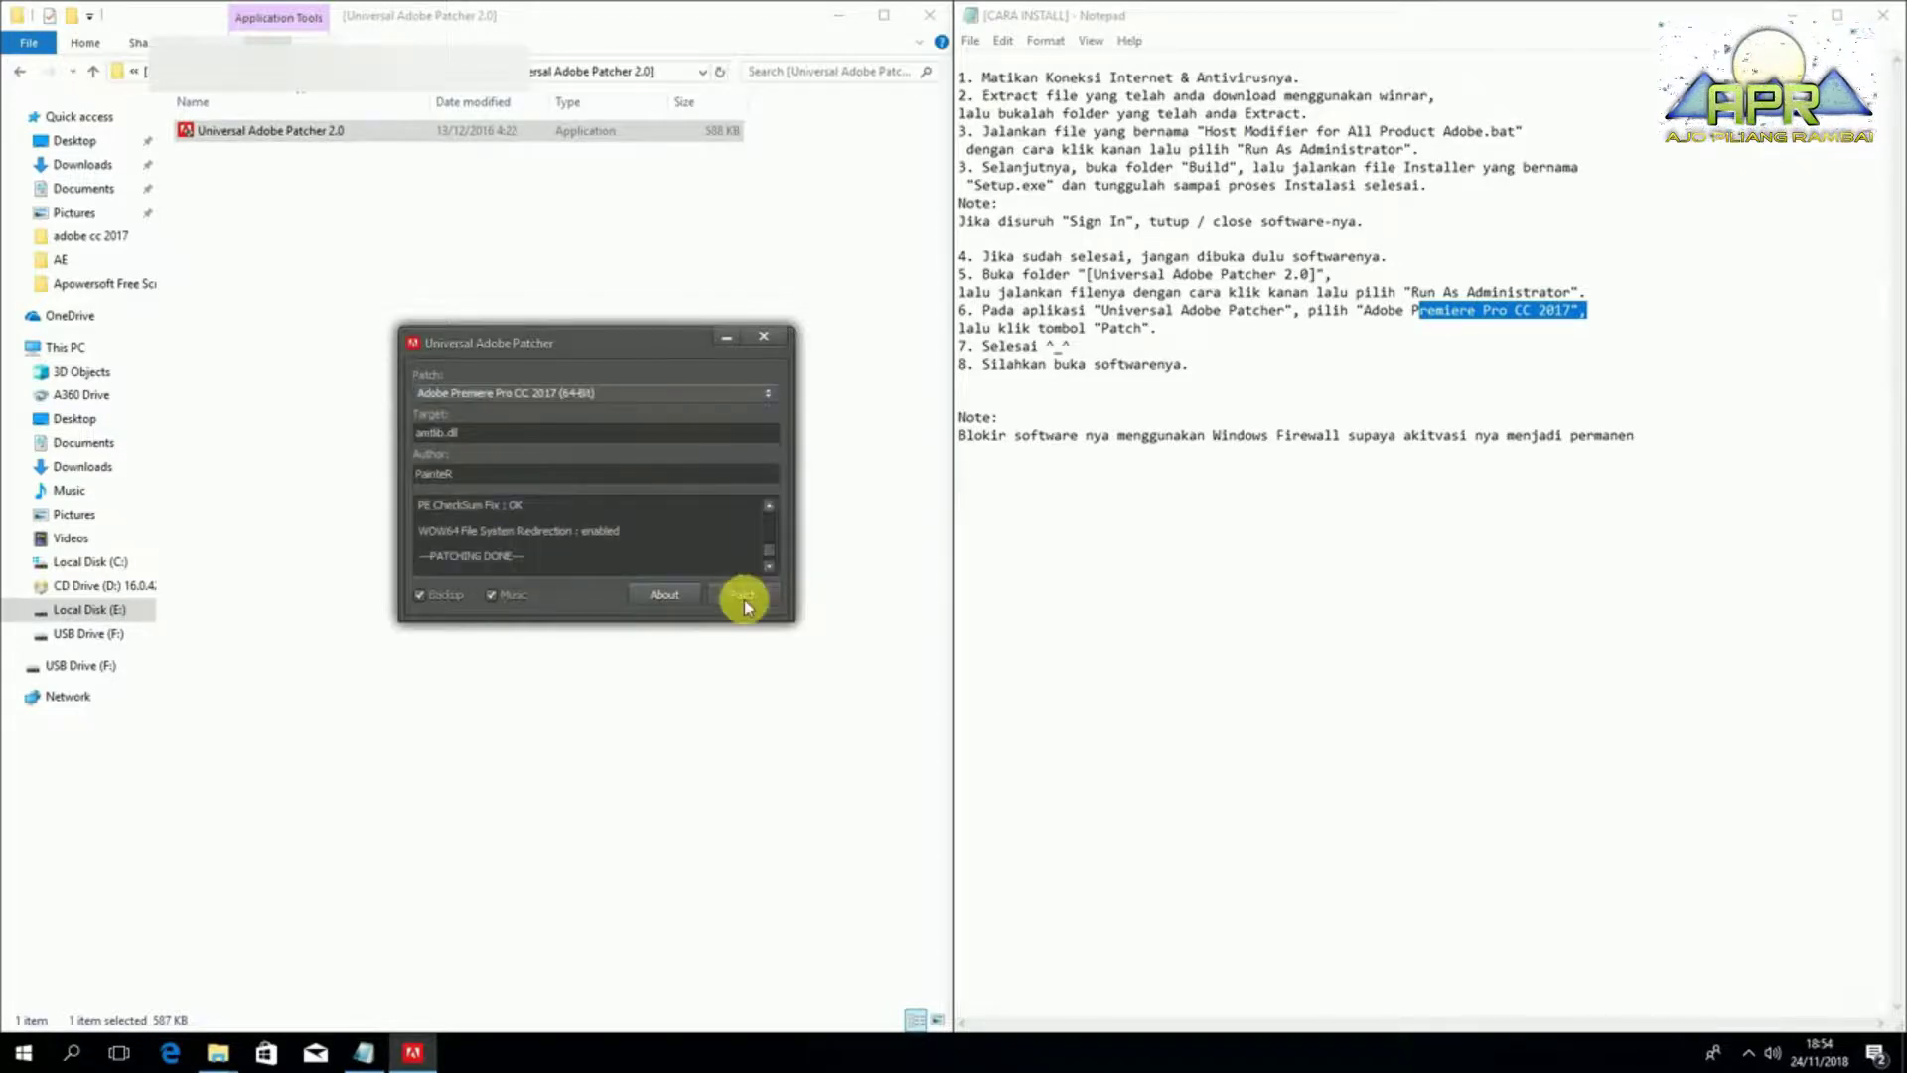
pyautogui.click(764, 341)
# - Read the last two numbered instructions in the notes, highlighting each one
pyautogui.moveTo(1076, 346); pyautogui.dragTo(968, 353)
pyautogui.click(1197, 369)
pyautogui.moveTo(1201, 376); pyautogui.dragTo(983, 363)
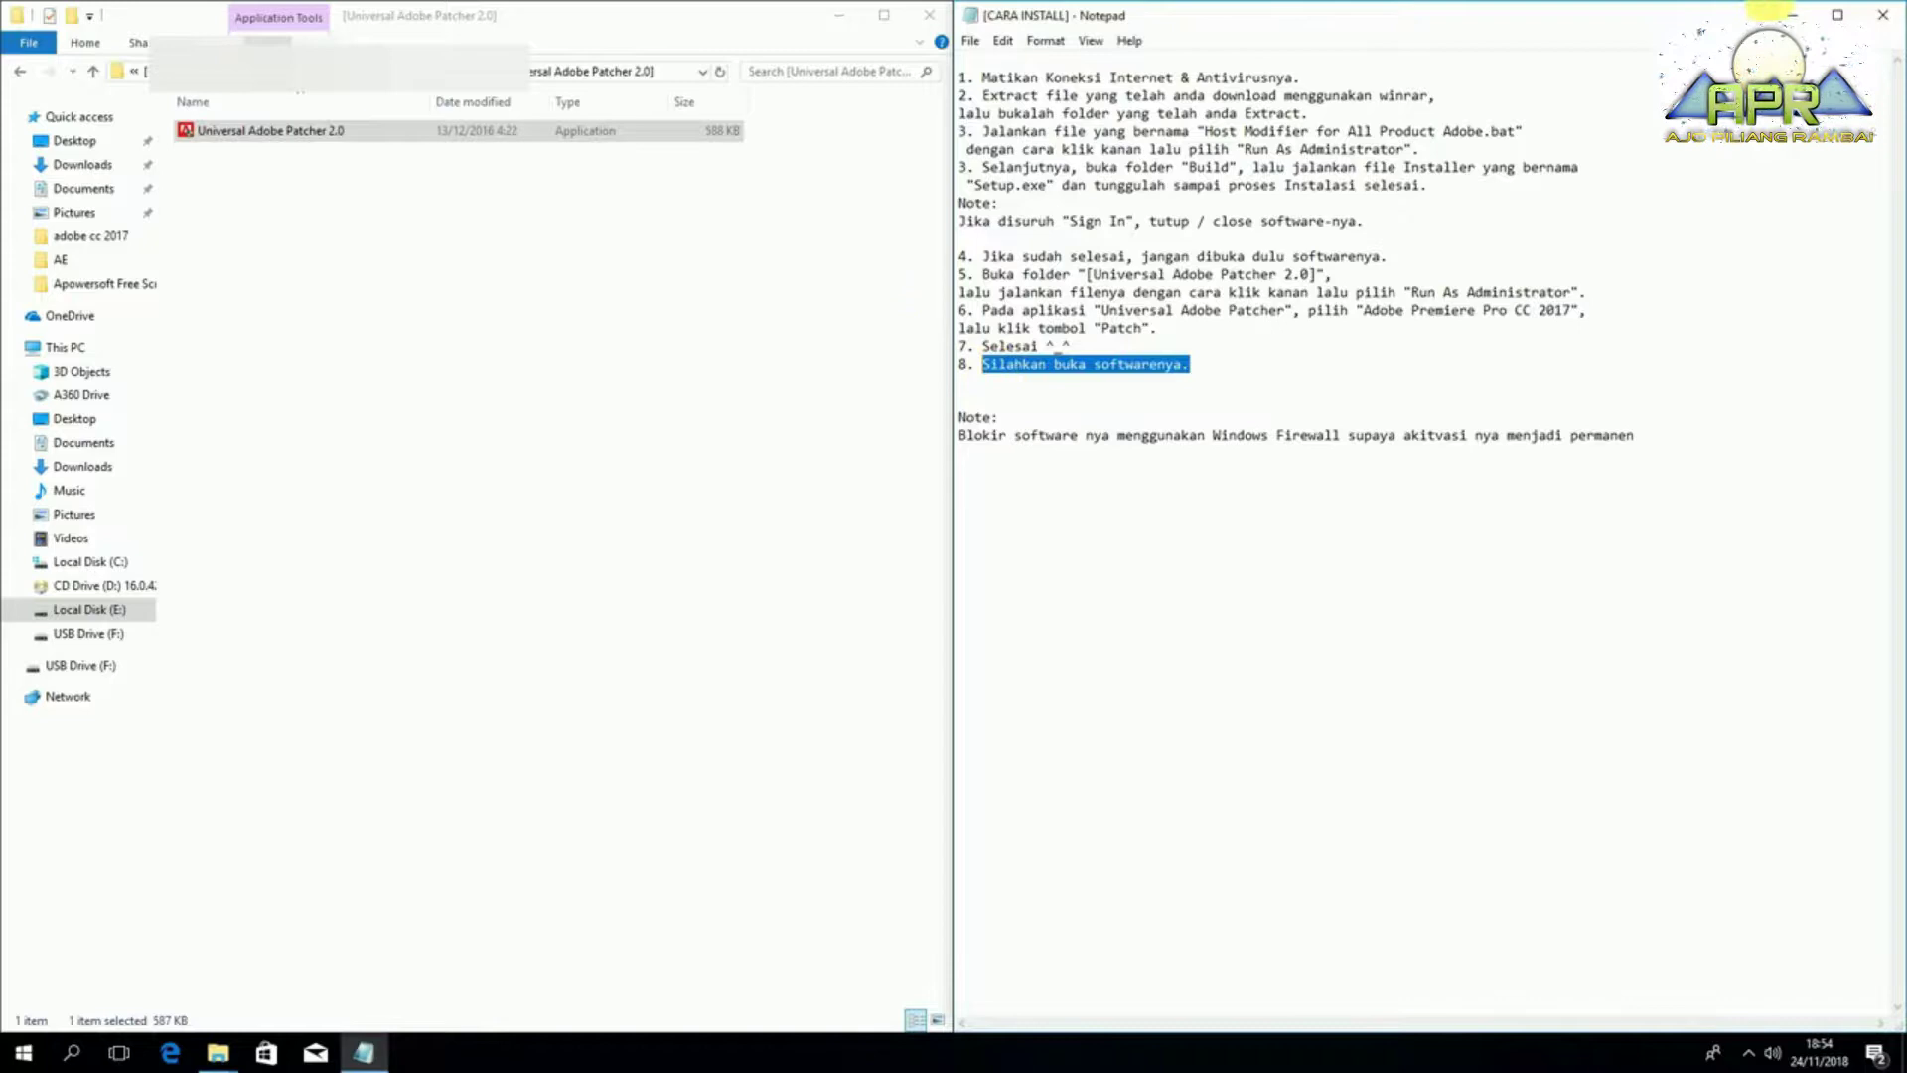
# - Minimize the notes and the folder window and refresh the desktop
pyautogui.click(1791, 14)
pyautogui.click(840, 15)
pyautogui.rightClick(970, 179)
pyautogui.click(1031, 240)
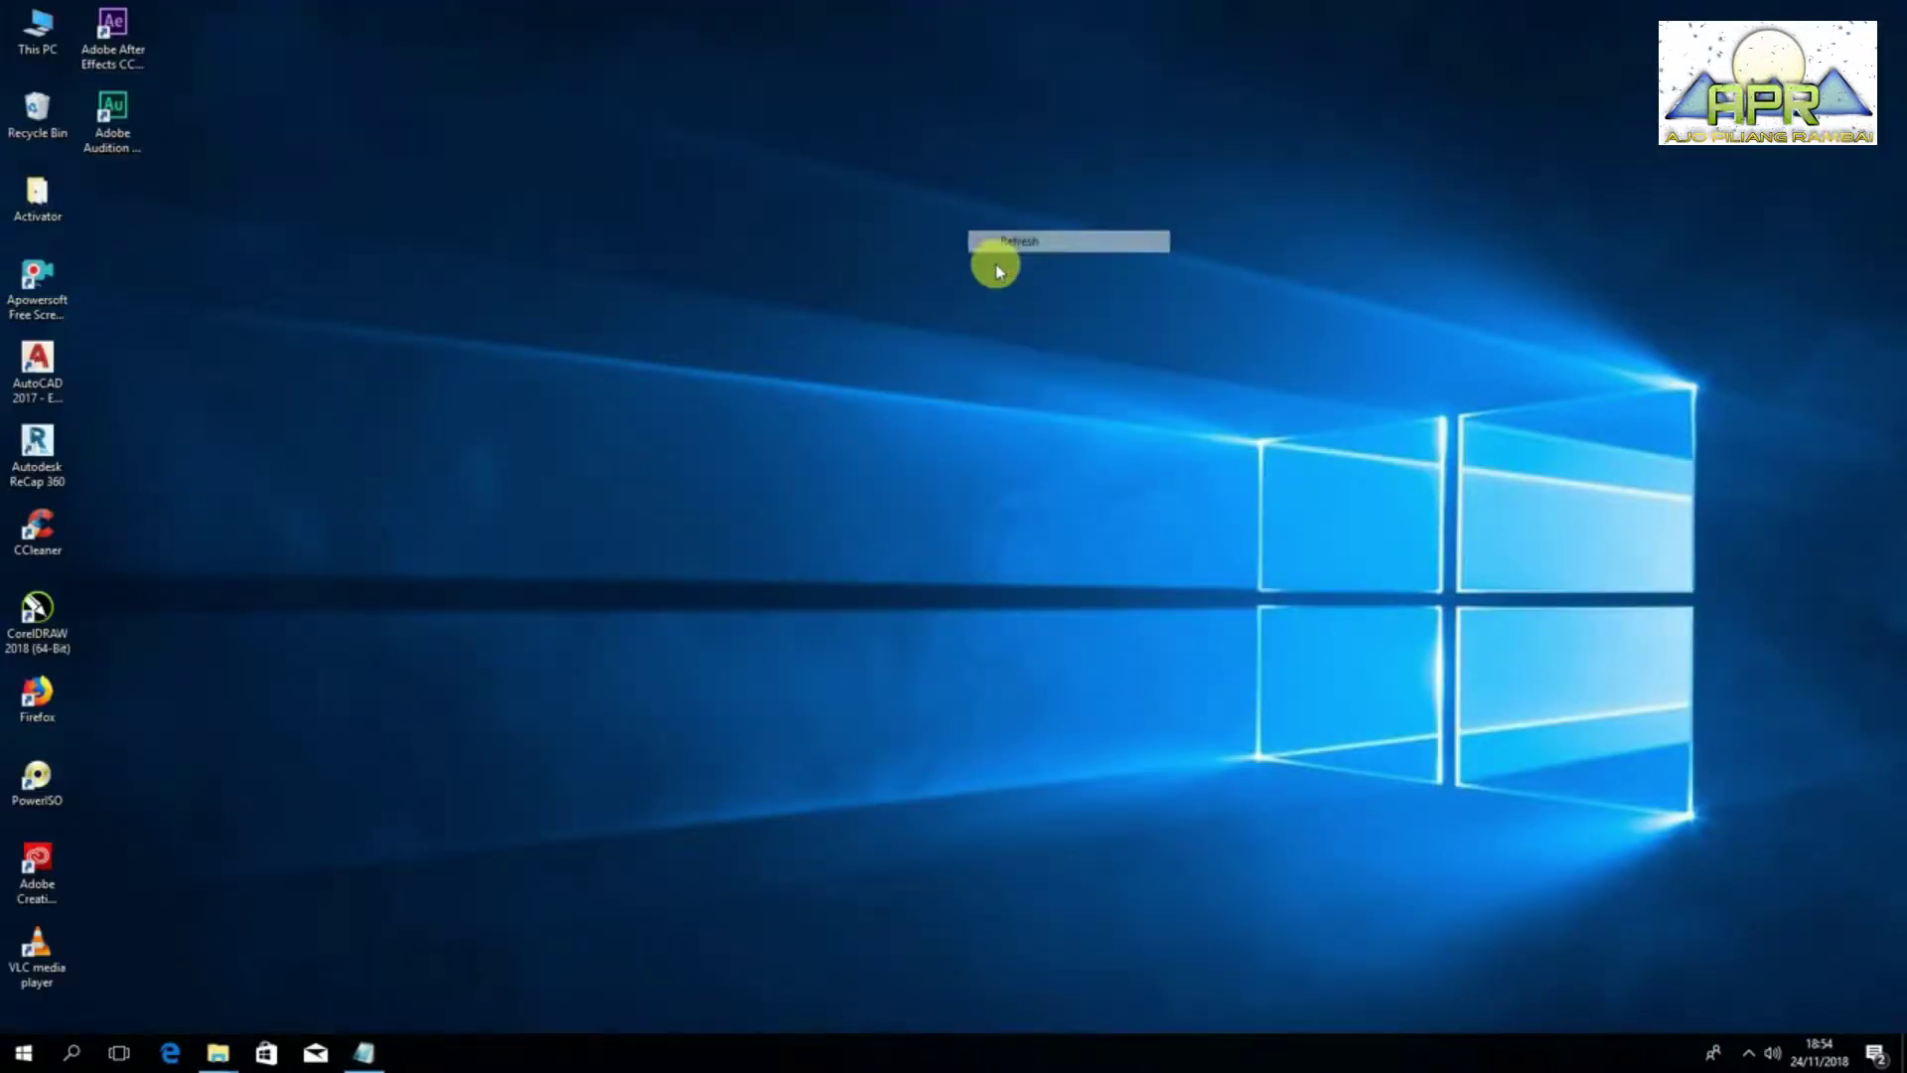
# - Search Windows for "ADO" and open the file location of Adobe Premiere Pro CC 2017
pyautogui.click(72, 1054)
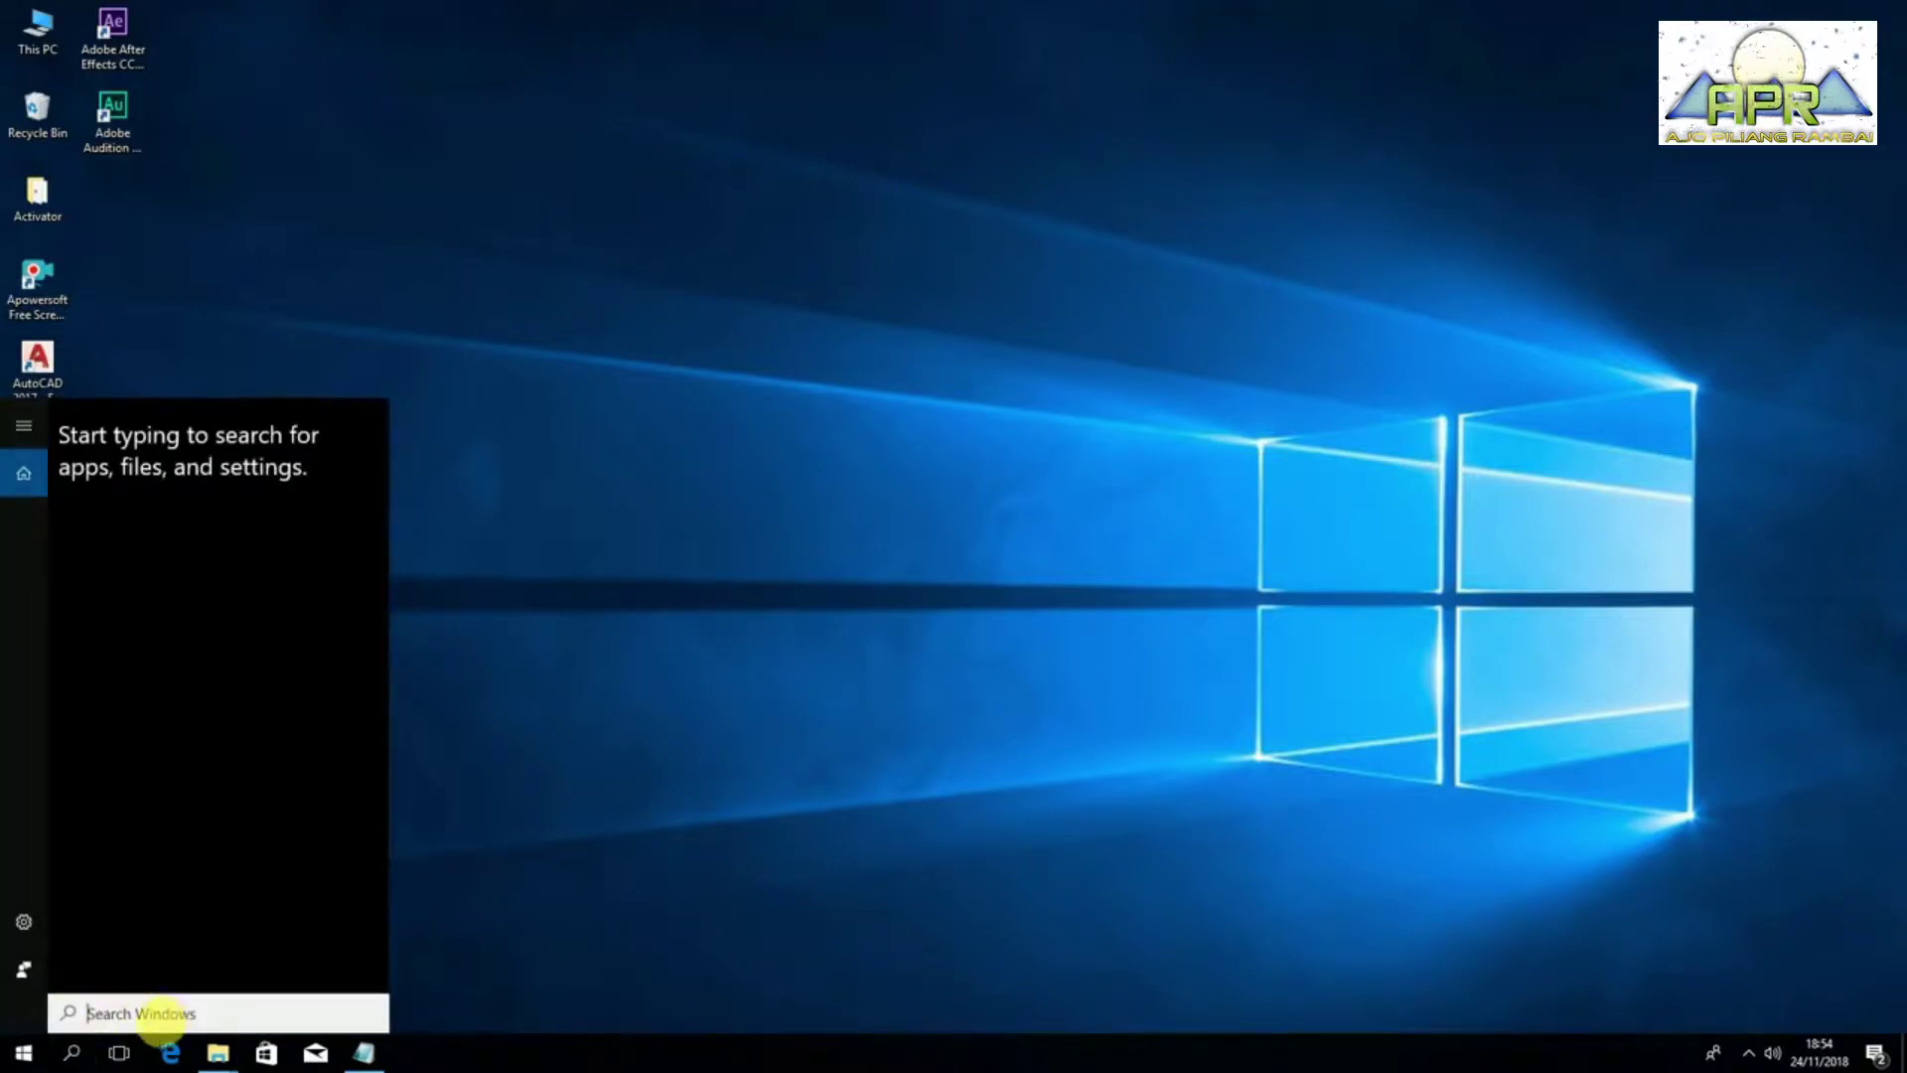
pyautogui.write('ADO')
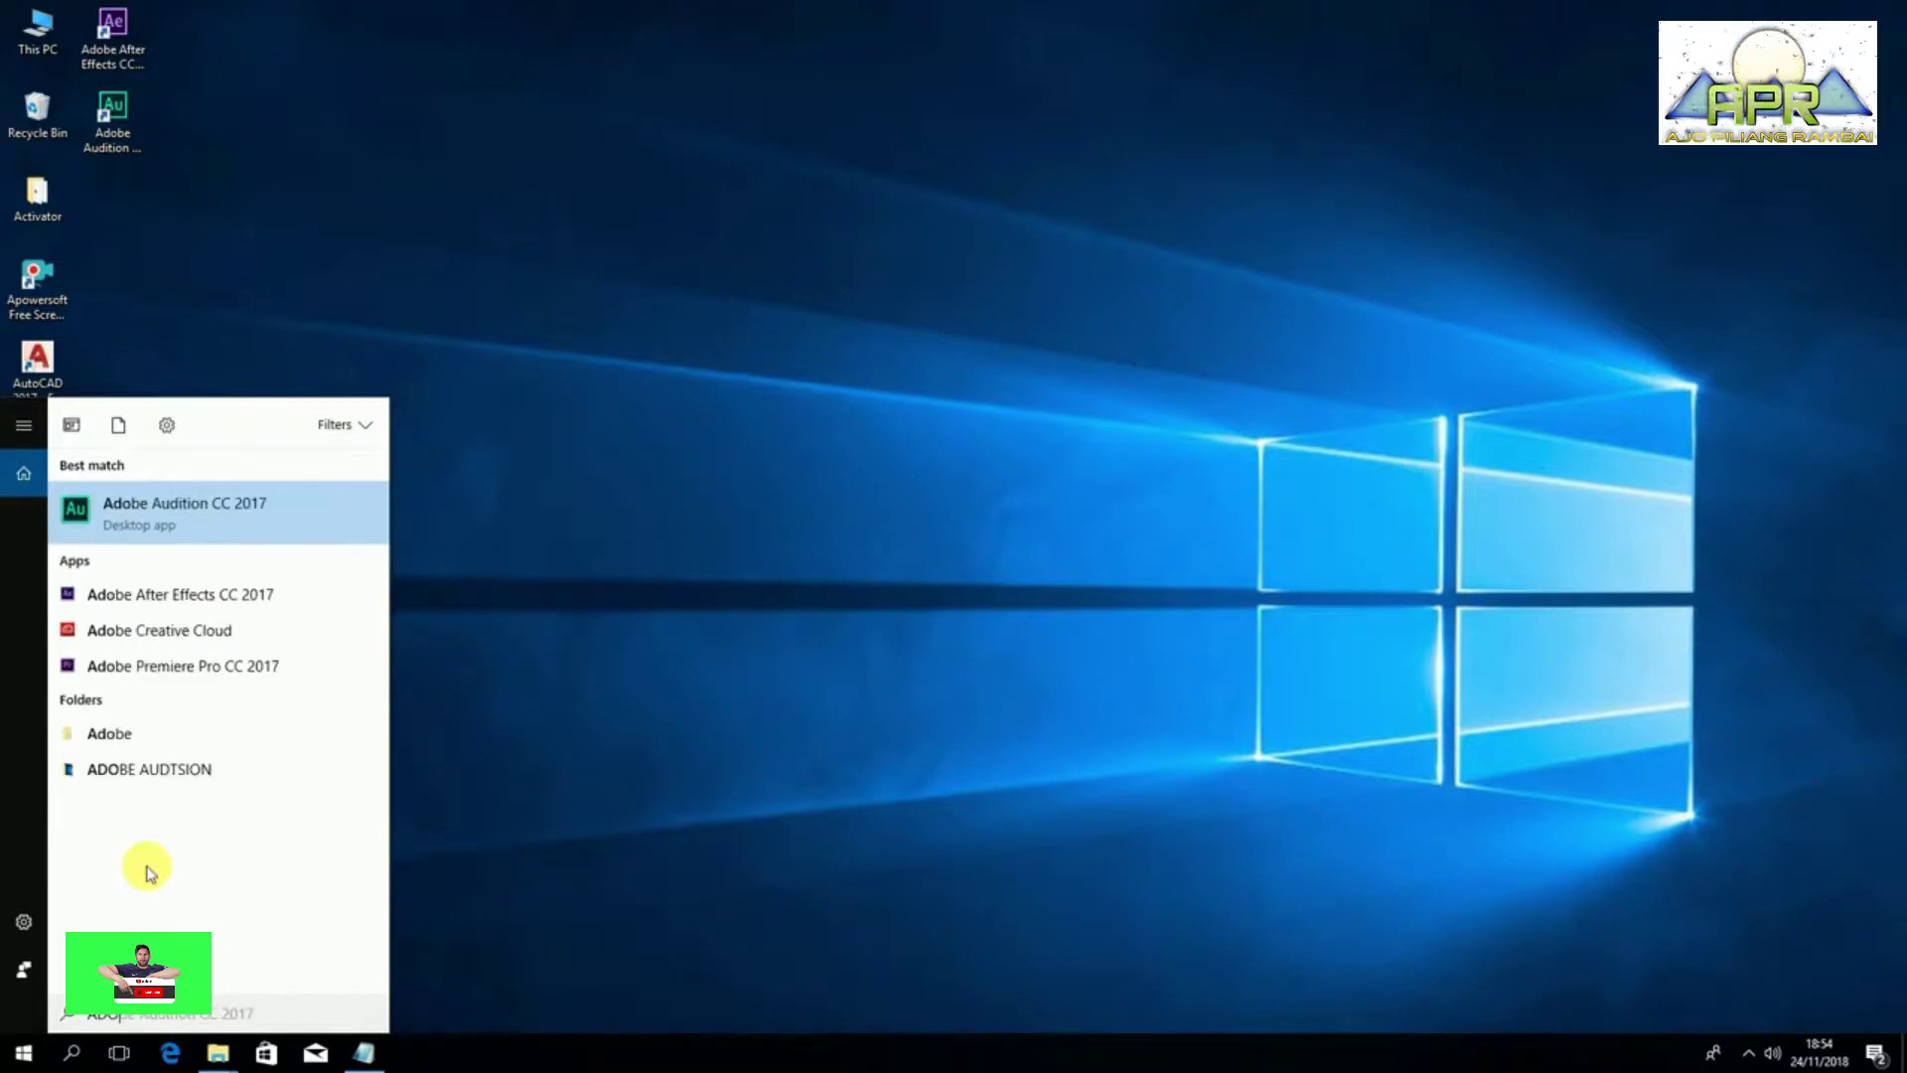
pyautogui.rightClick(275, 674)
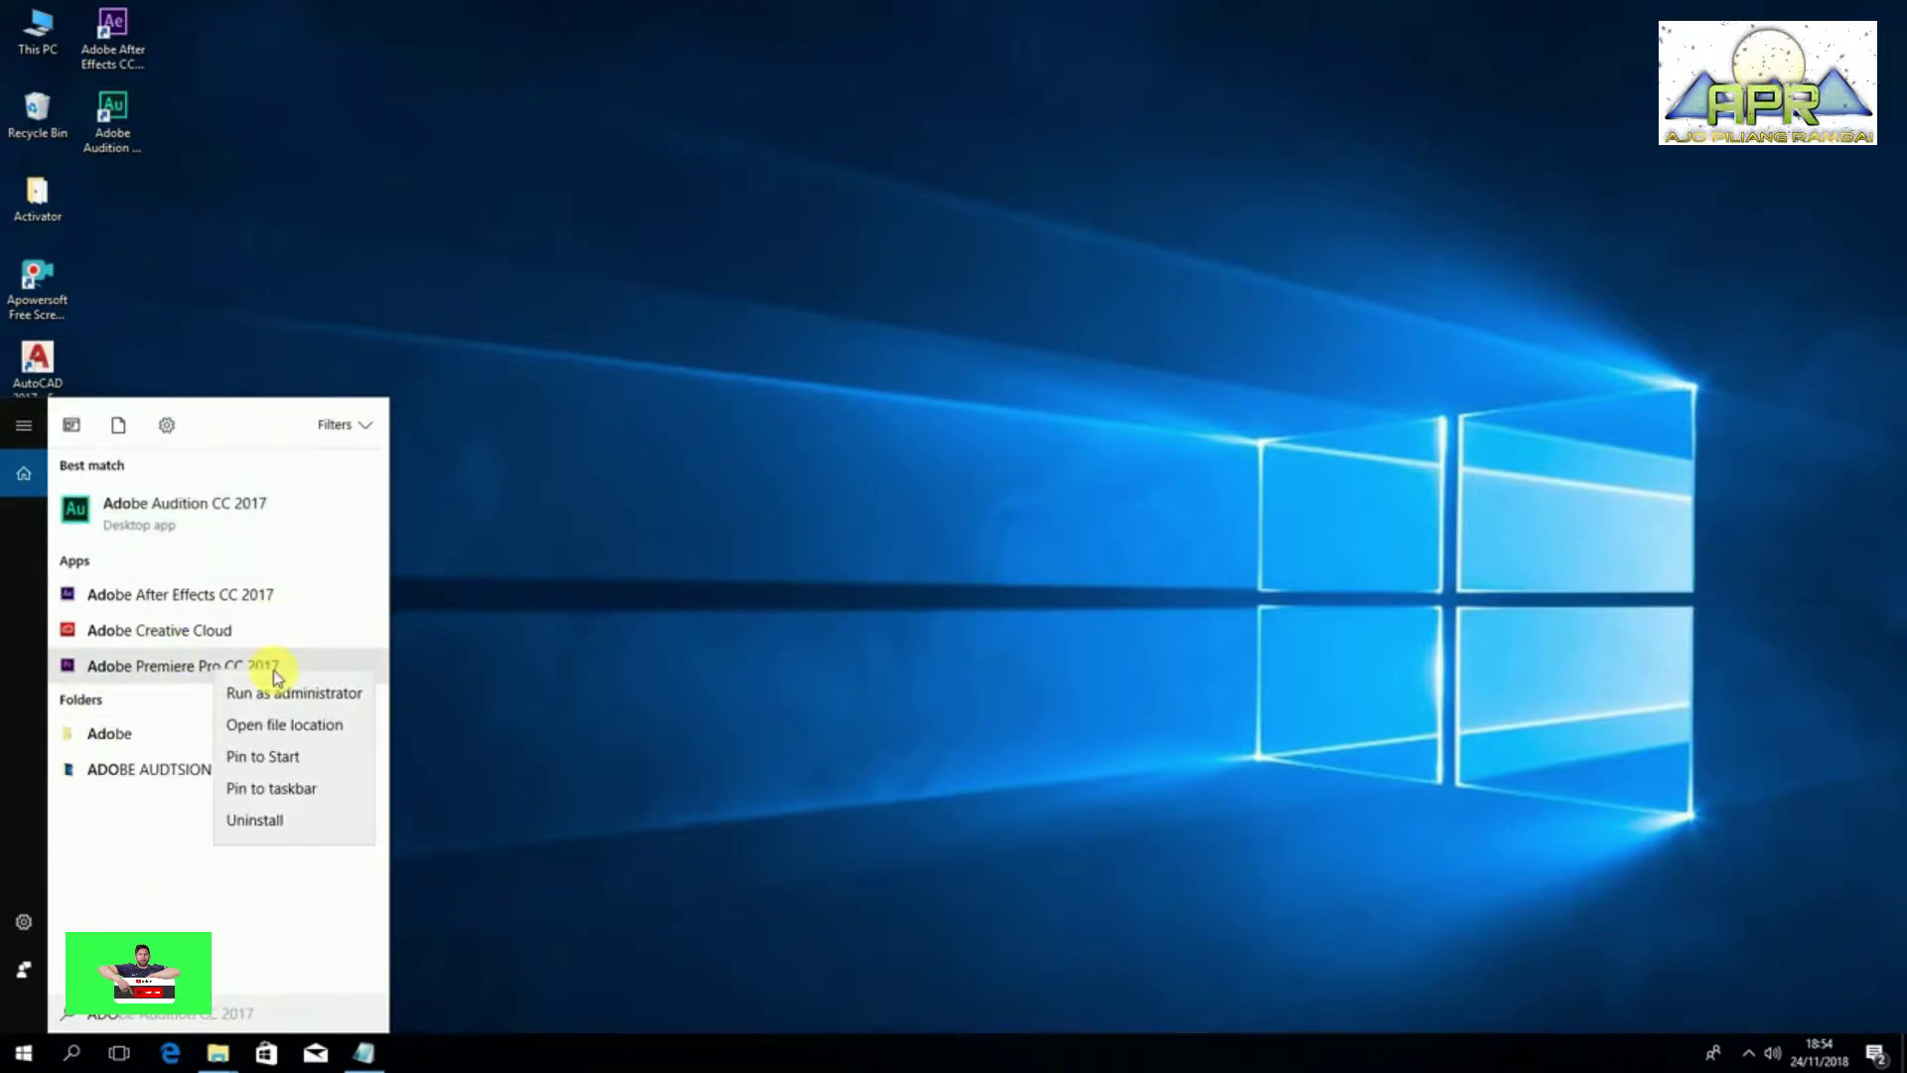
pyautogui.click(319, 726)
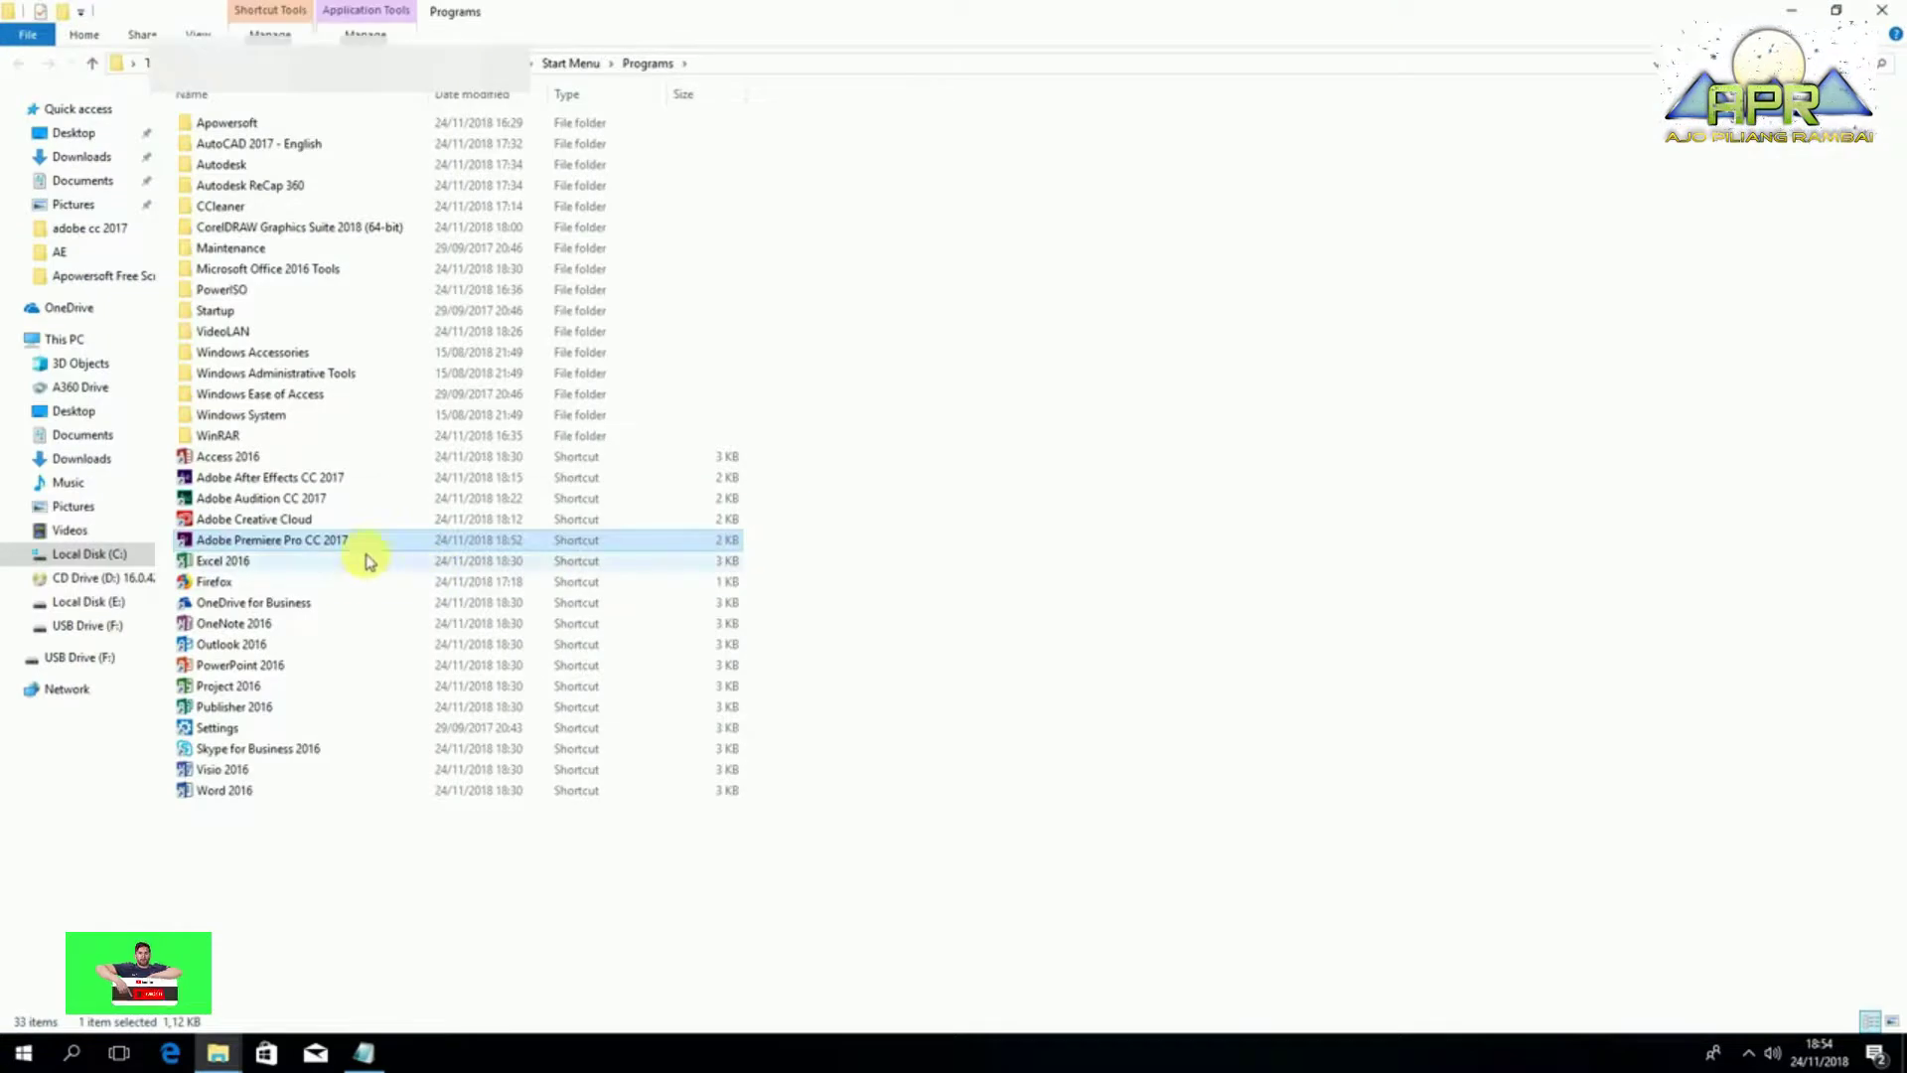
# - Send the Adobe Premiere Pro CC 2017 shortcut to the desktop, then close the Programs folder and refresh the desktop
pyautogui.rightClick(376, 542)
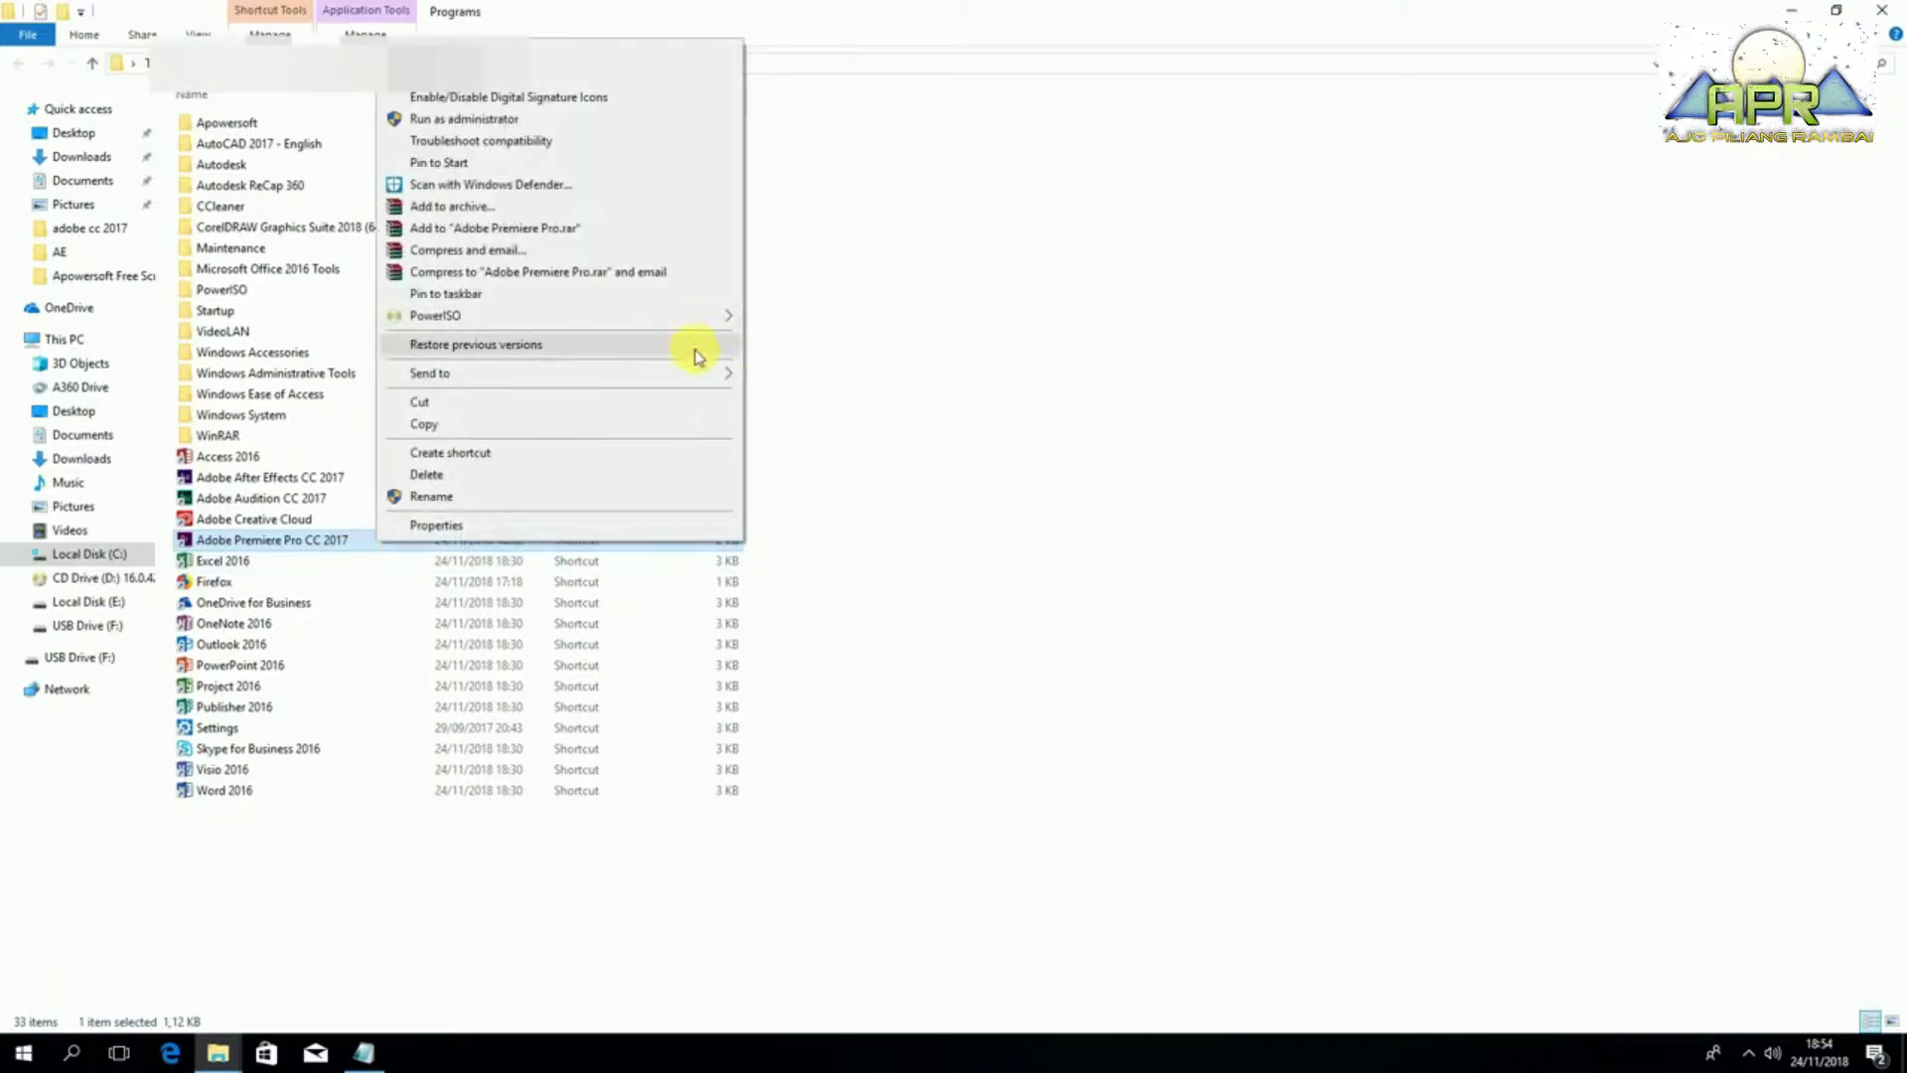
pyautogui.moveTo(717, 374)
pyautogui.click(780, 415)
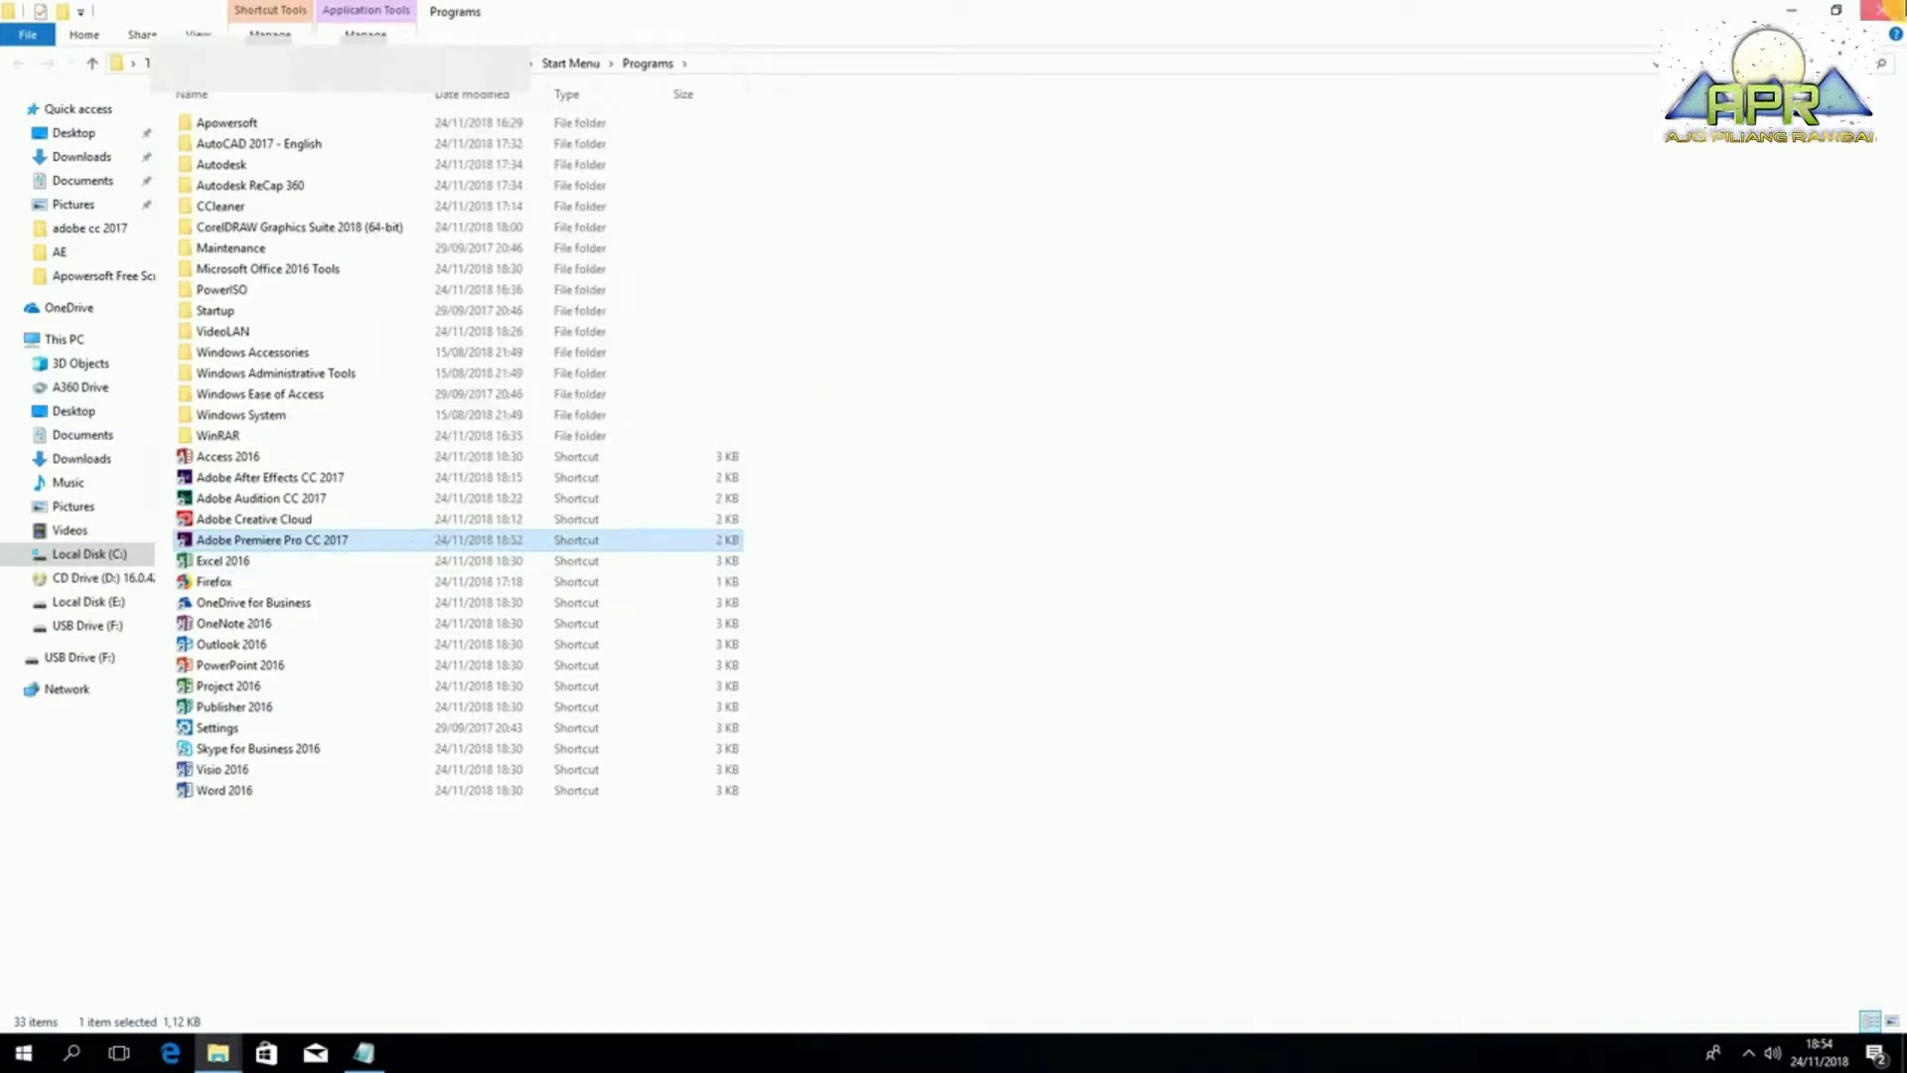
pyautogui.click(1882, 10)
pyautogui.rightClick(1051, 341)
pyautogui.click(1099, 404)
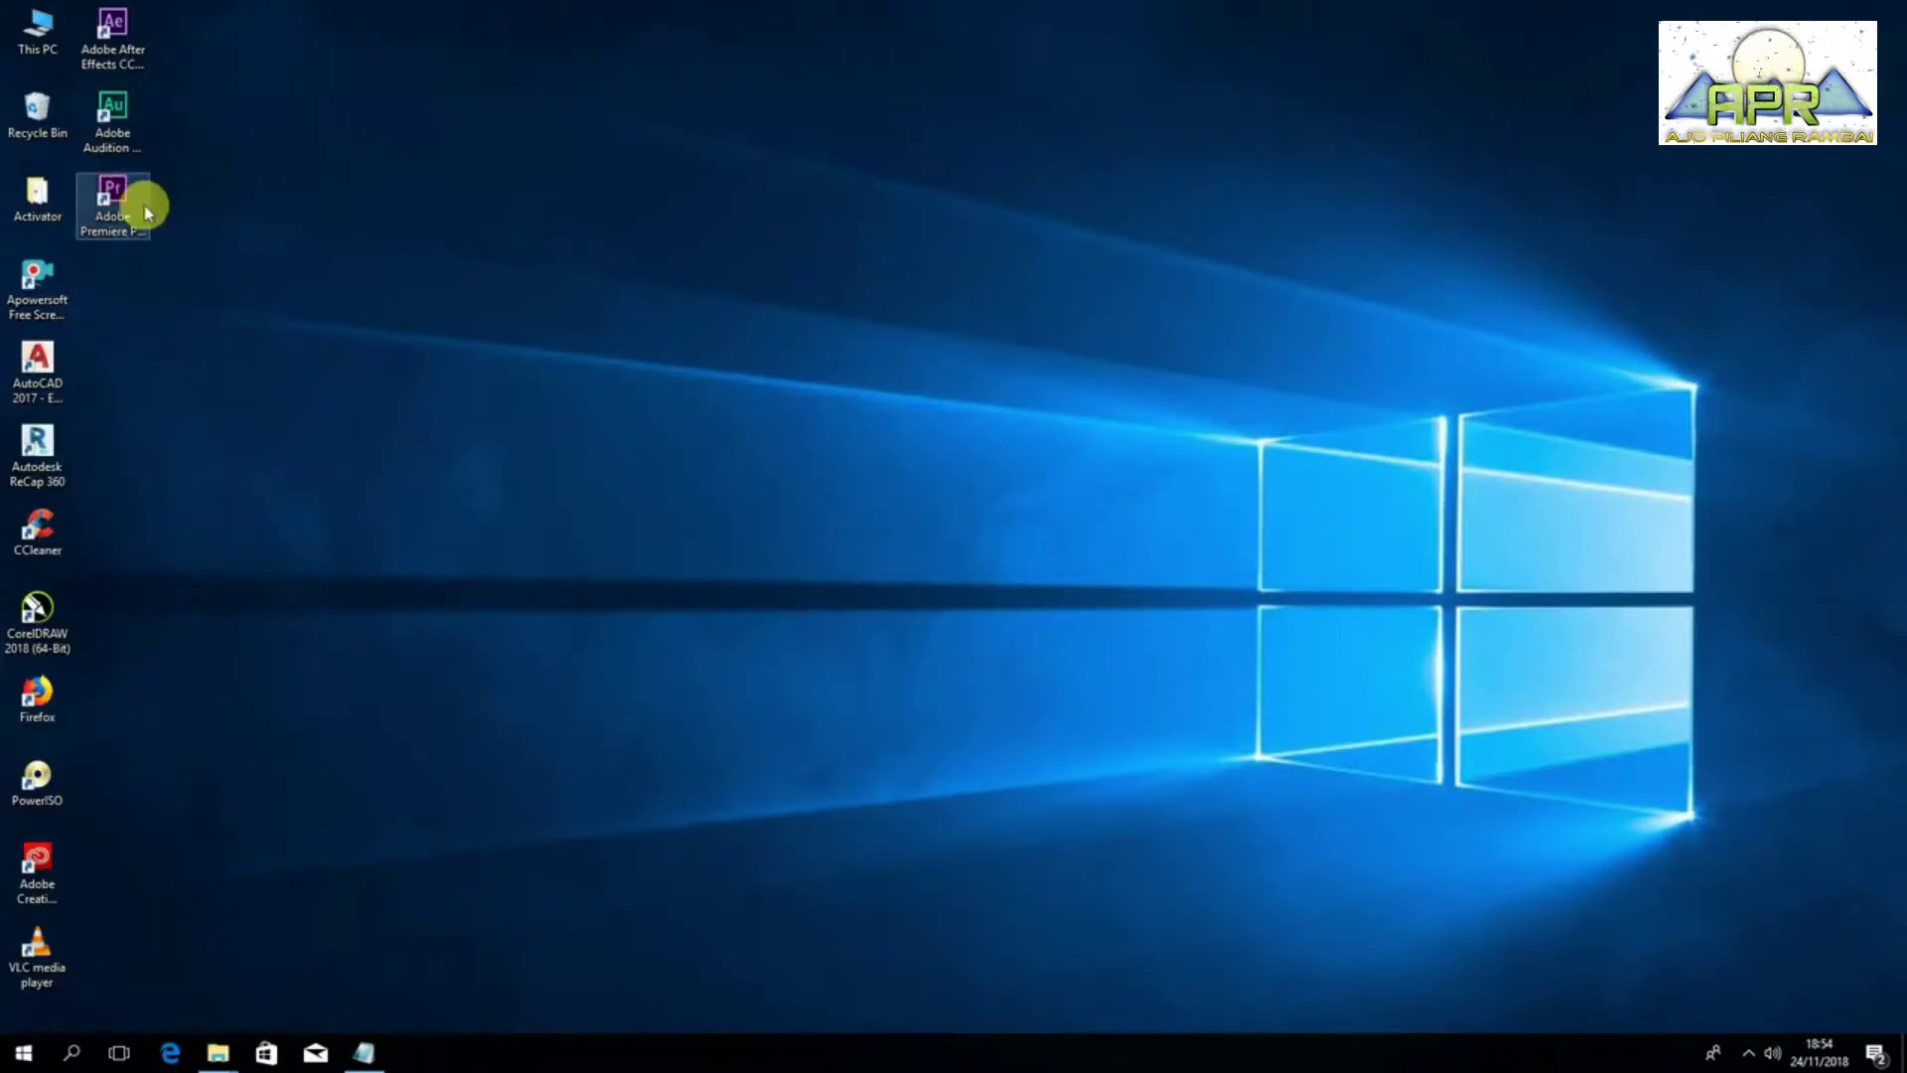
# - Open Adobe Premiere Pro CC 2017 from its desktop shortcut and dismiss the welcome screen
pyautogui.rightClick(113, 188)
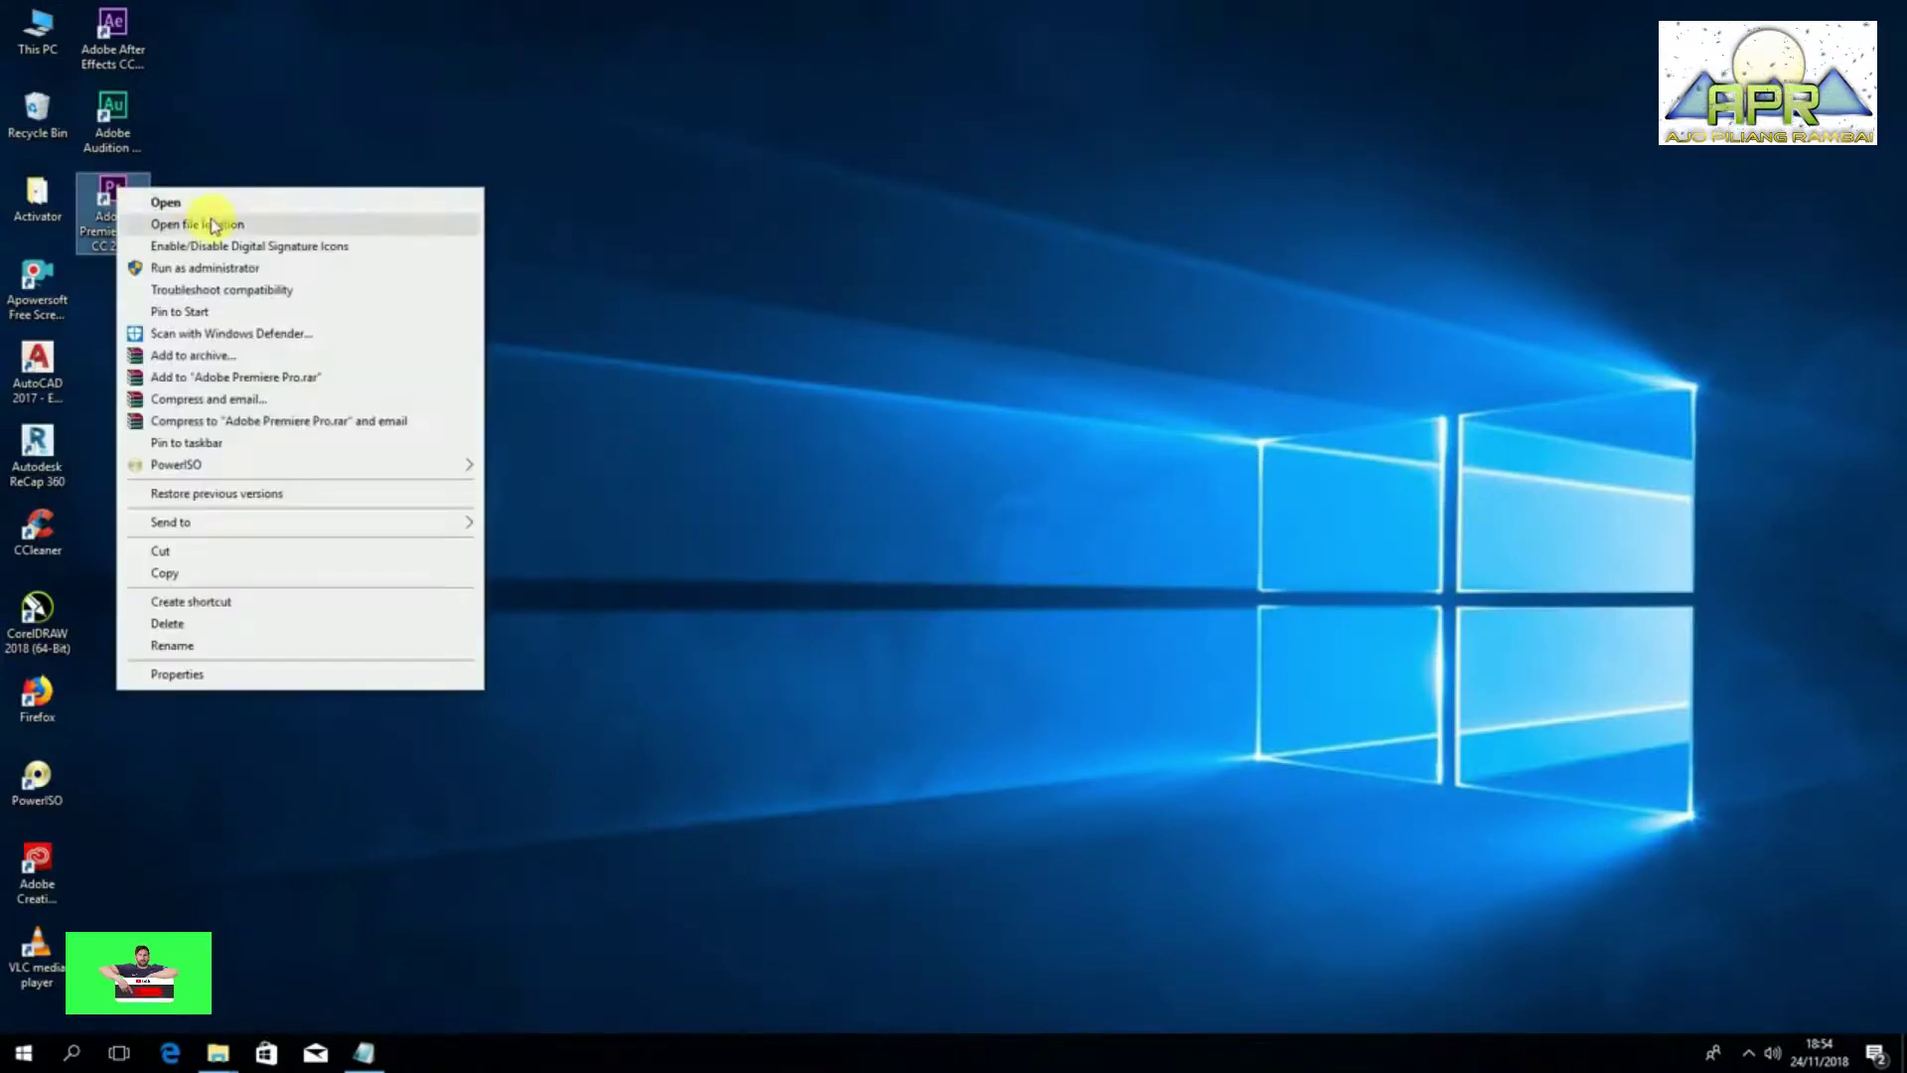
pyautogui.click(199, 202)
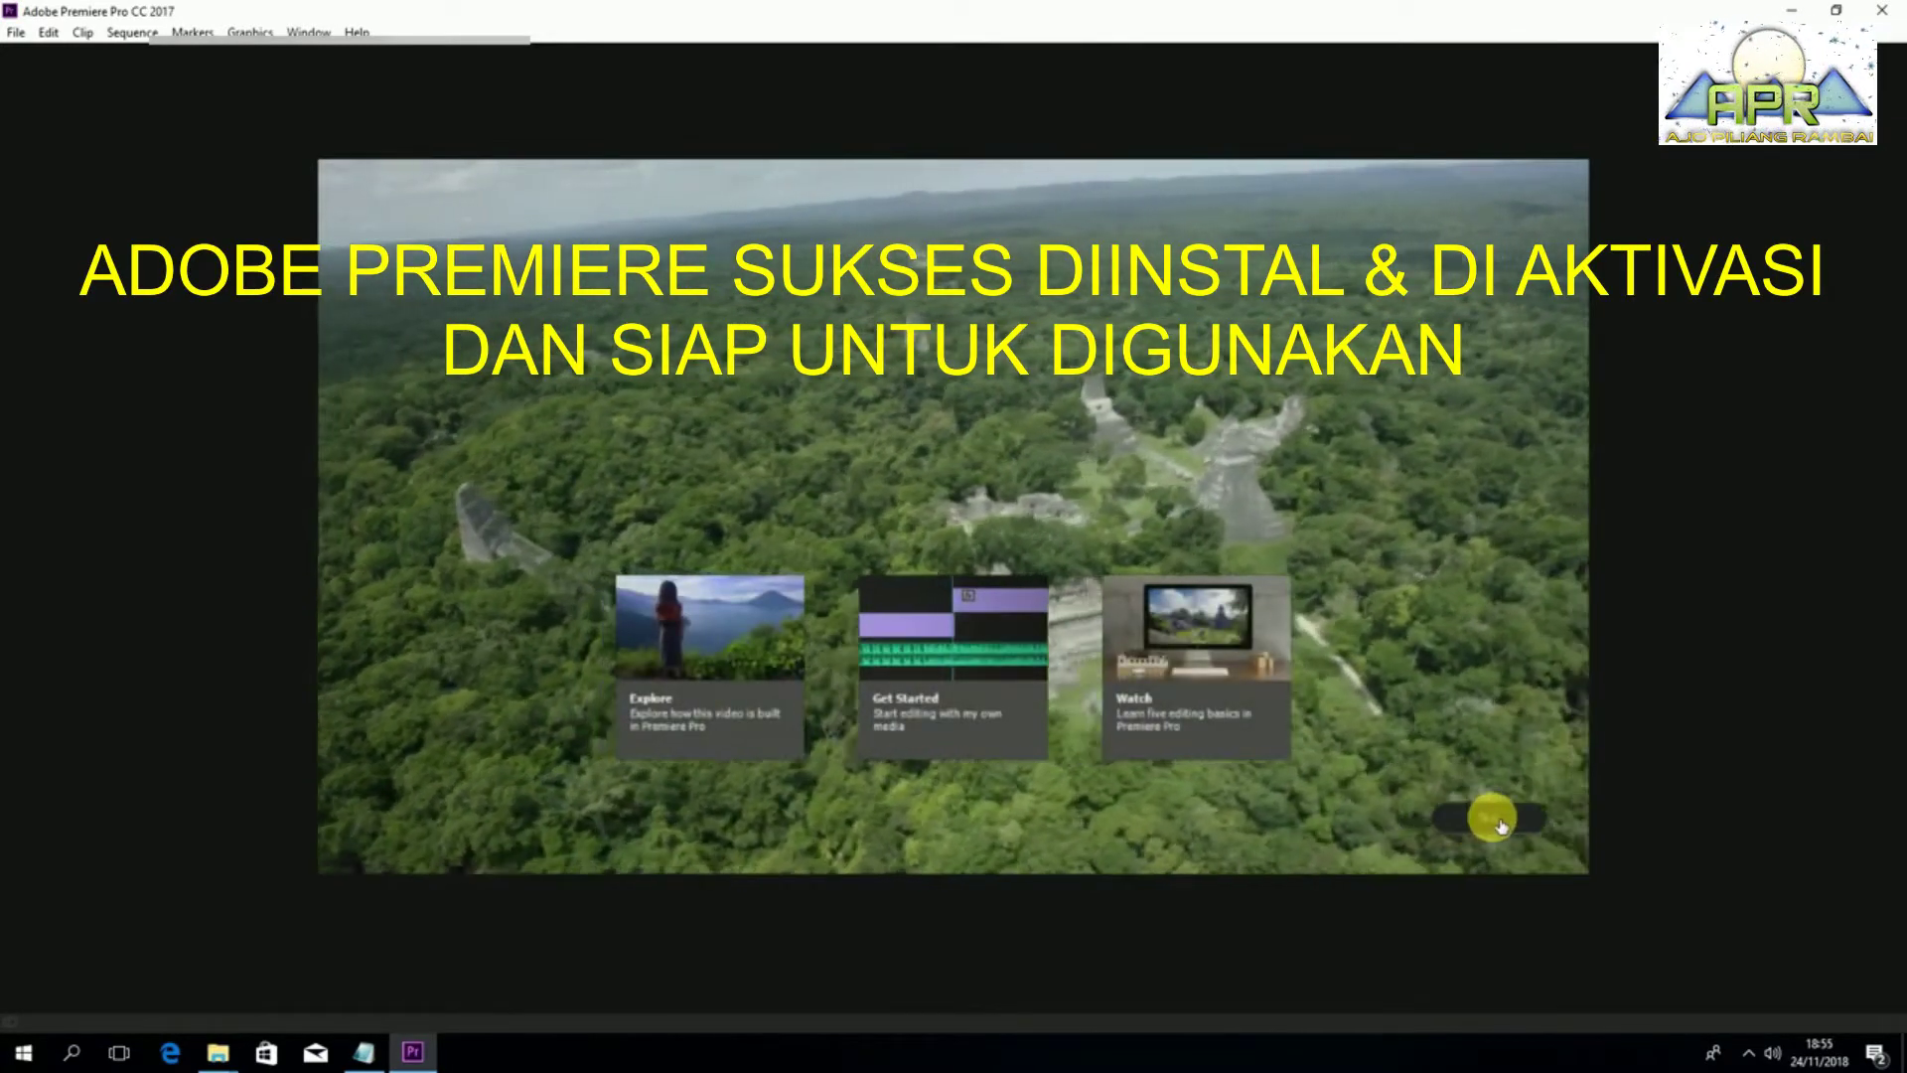
pyautogui.click(1488, 814)
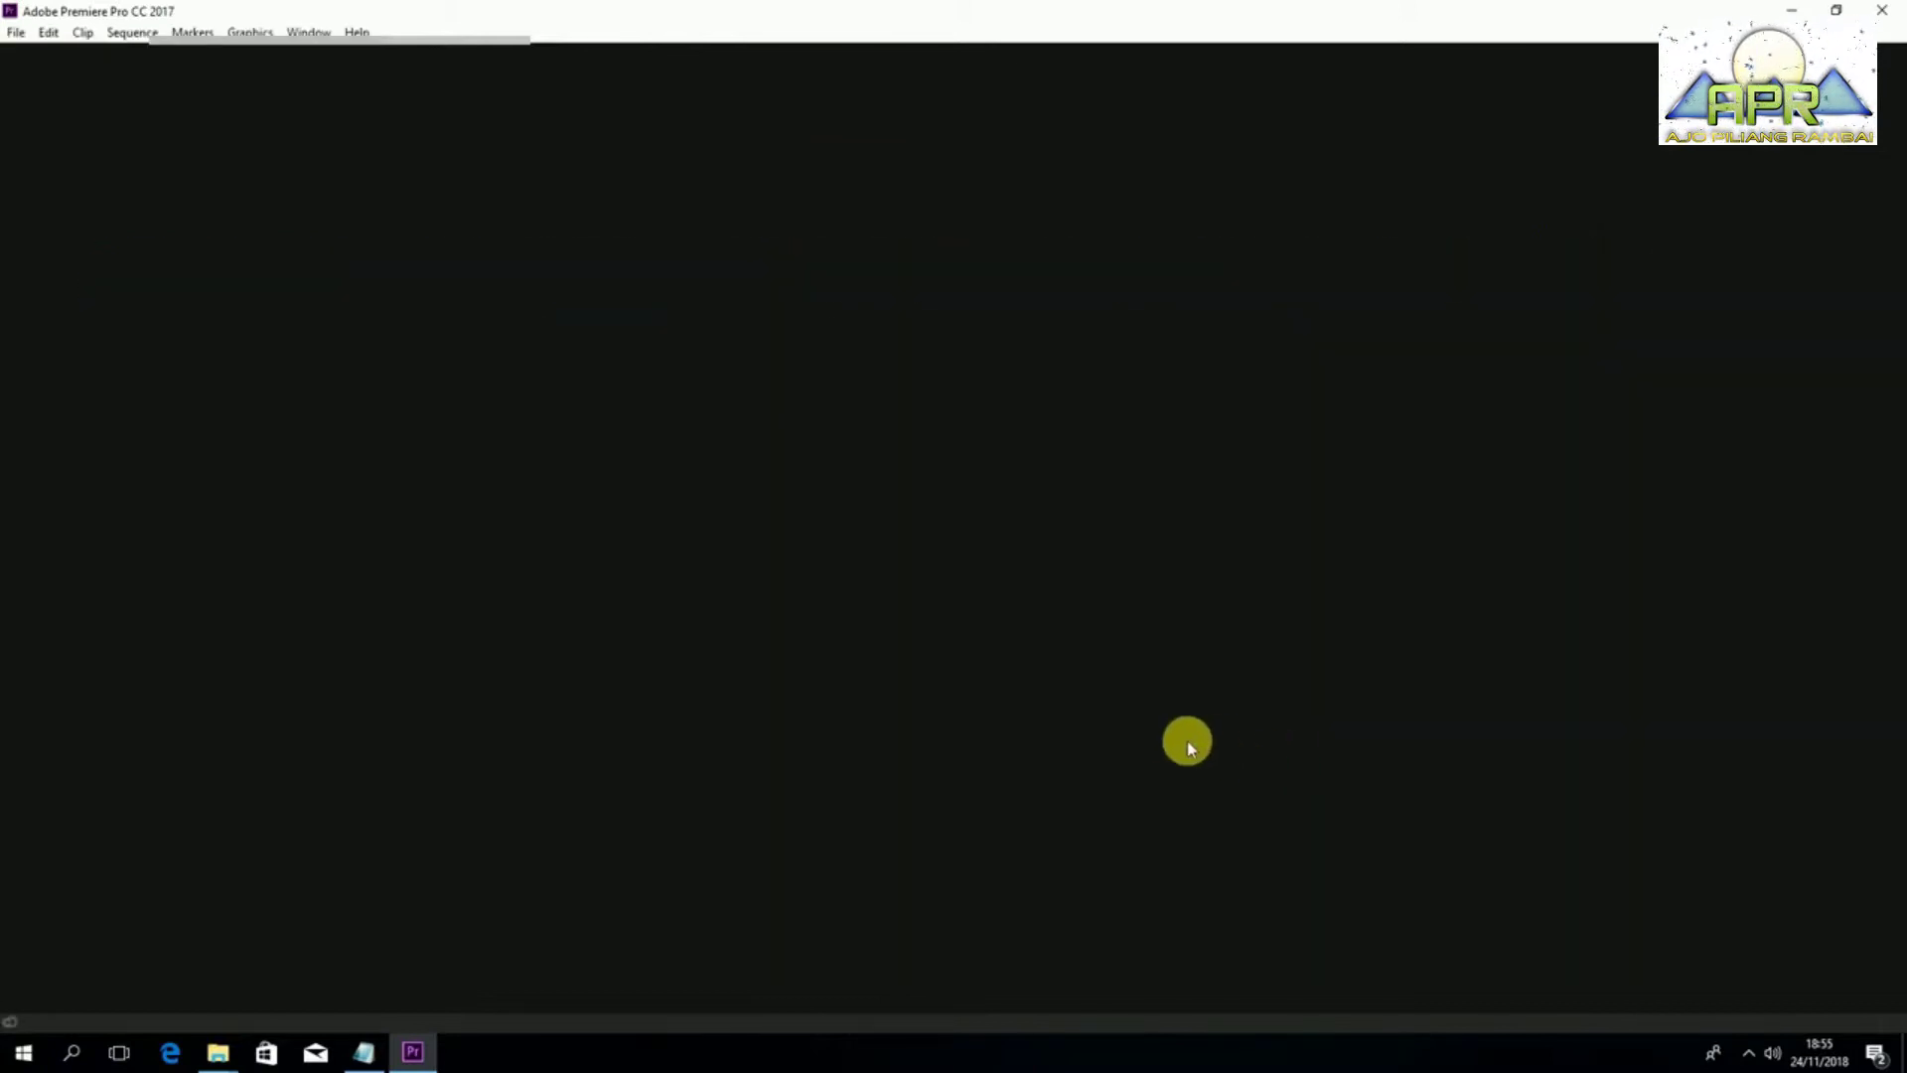